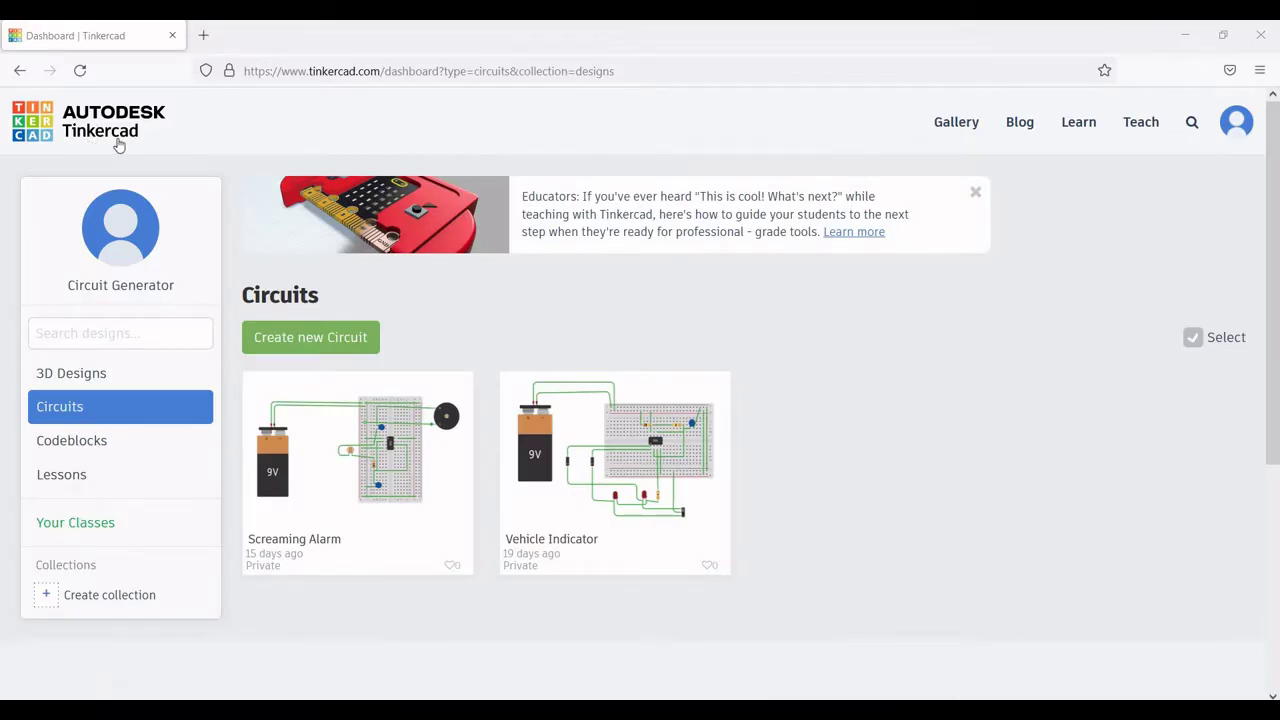
- From the account menu's Circuits dashboard, create a new blank circuit named 'Magnificent Hillar-Wolt'
click(1237, 131)
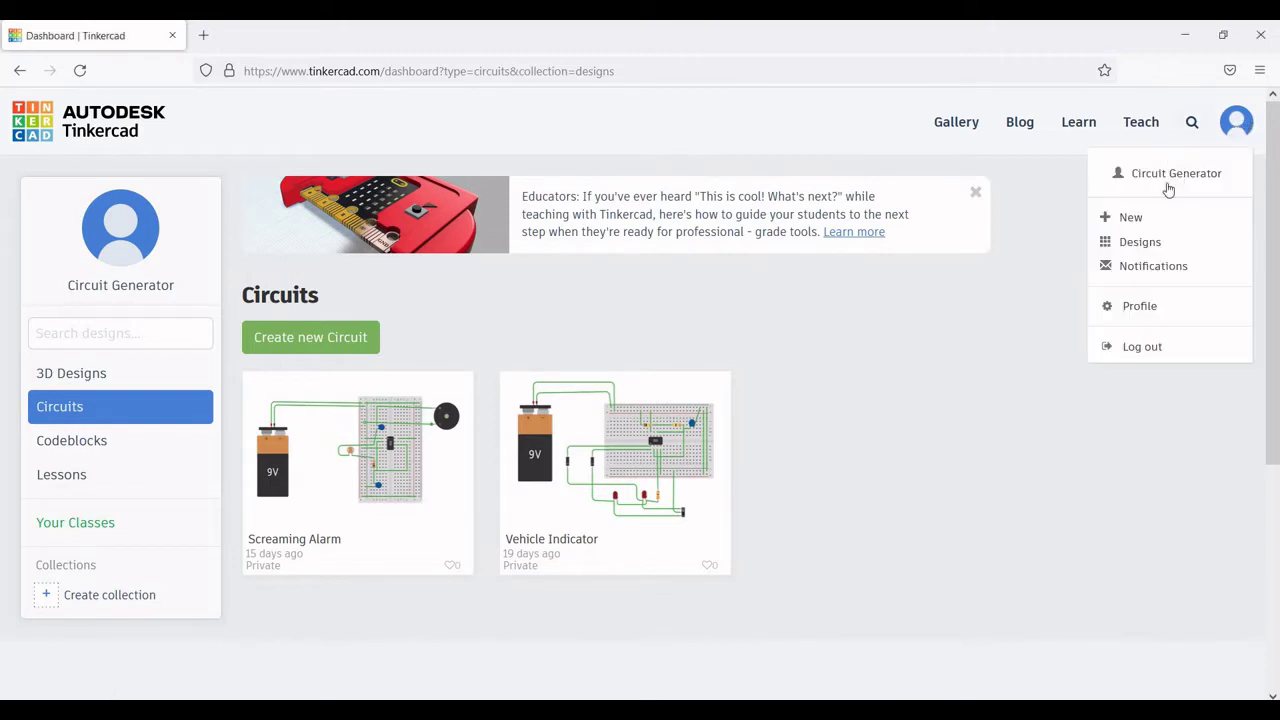
click(322, 334)
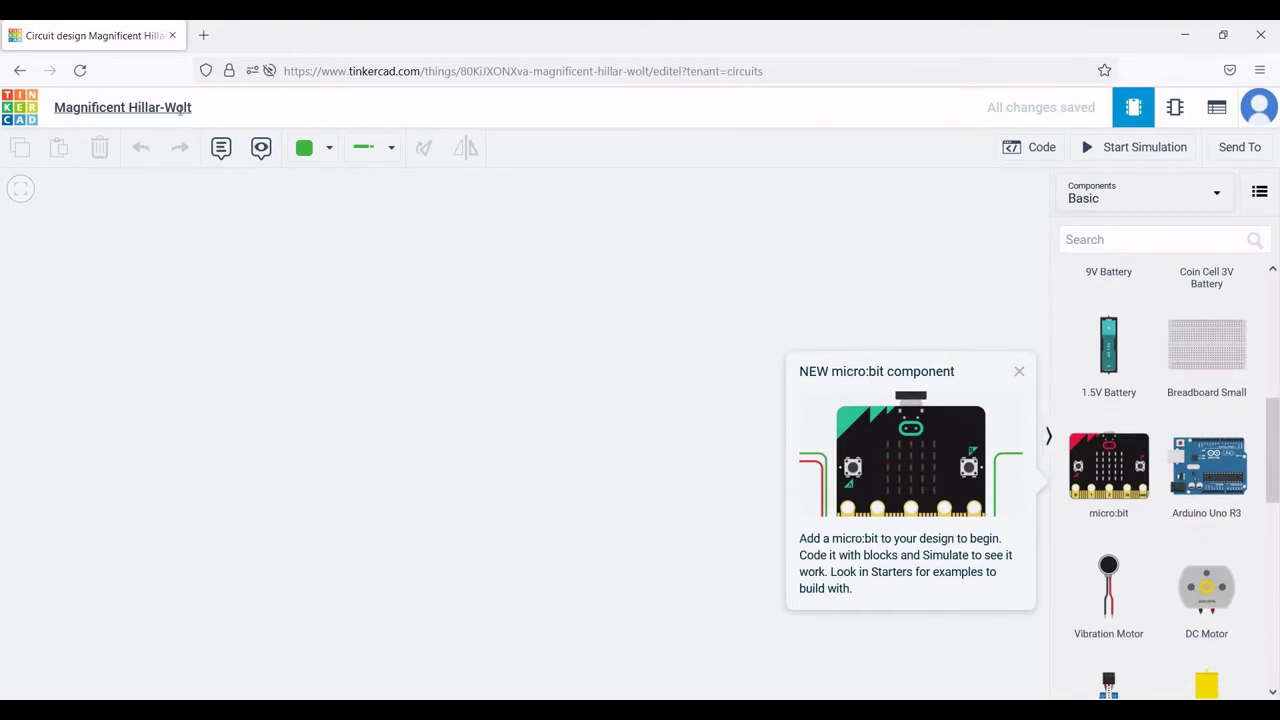
- Rename the design to 'Frequency Divider' and close the micro:bit announcement
click(180, 110)
text(F)
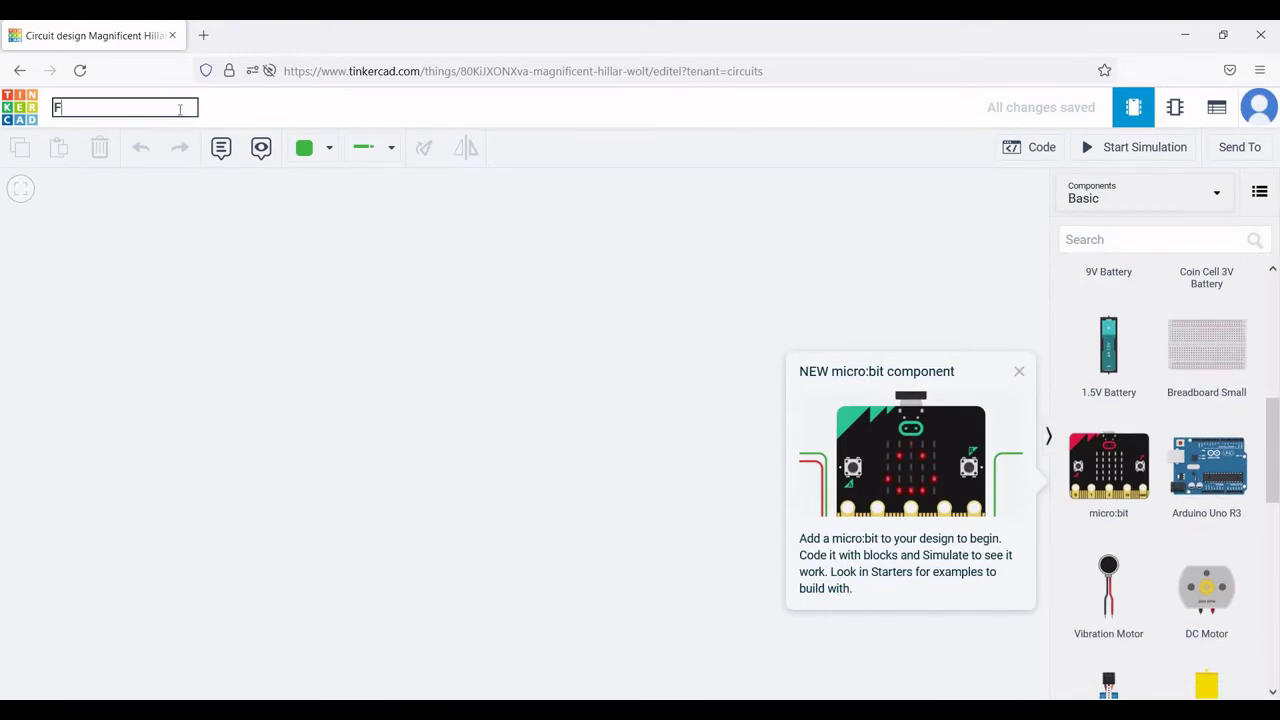
text(requency Divider)
click(396, 349)
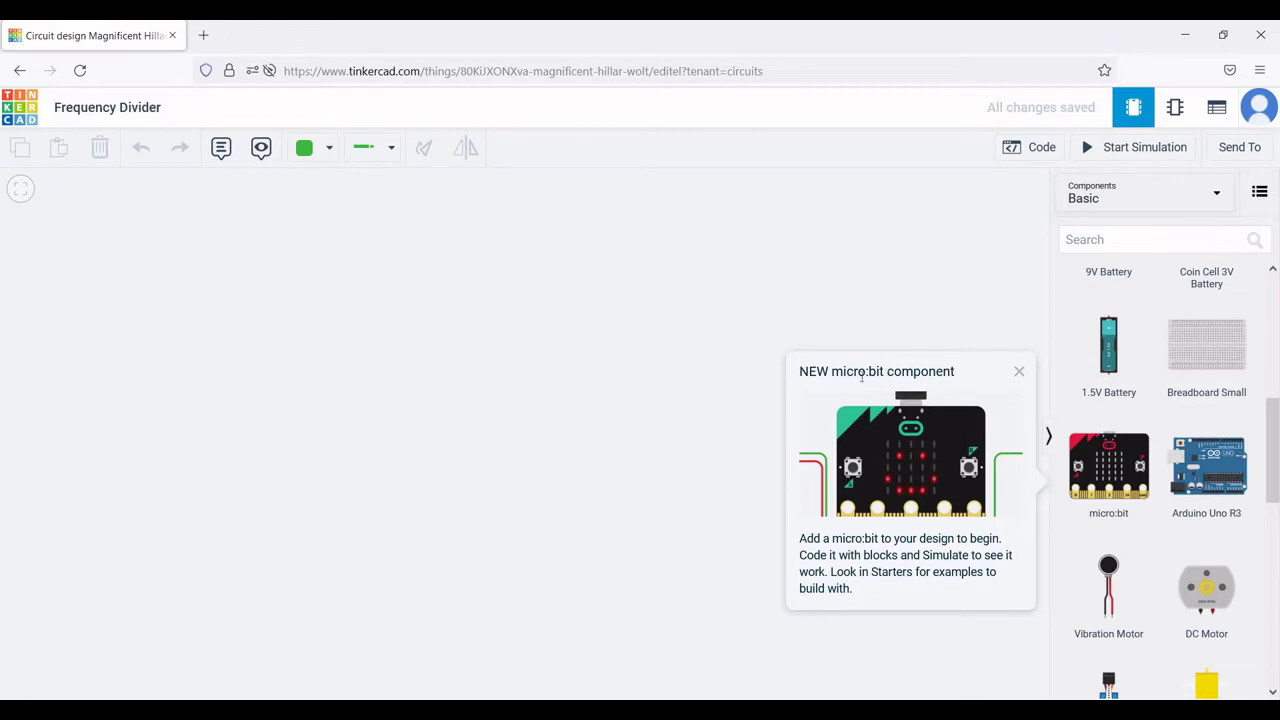
click(1019, 371)
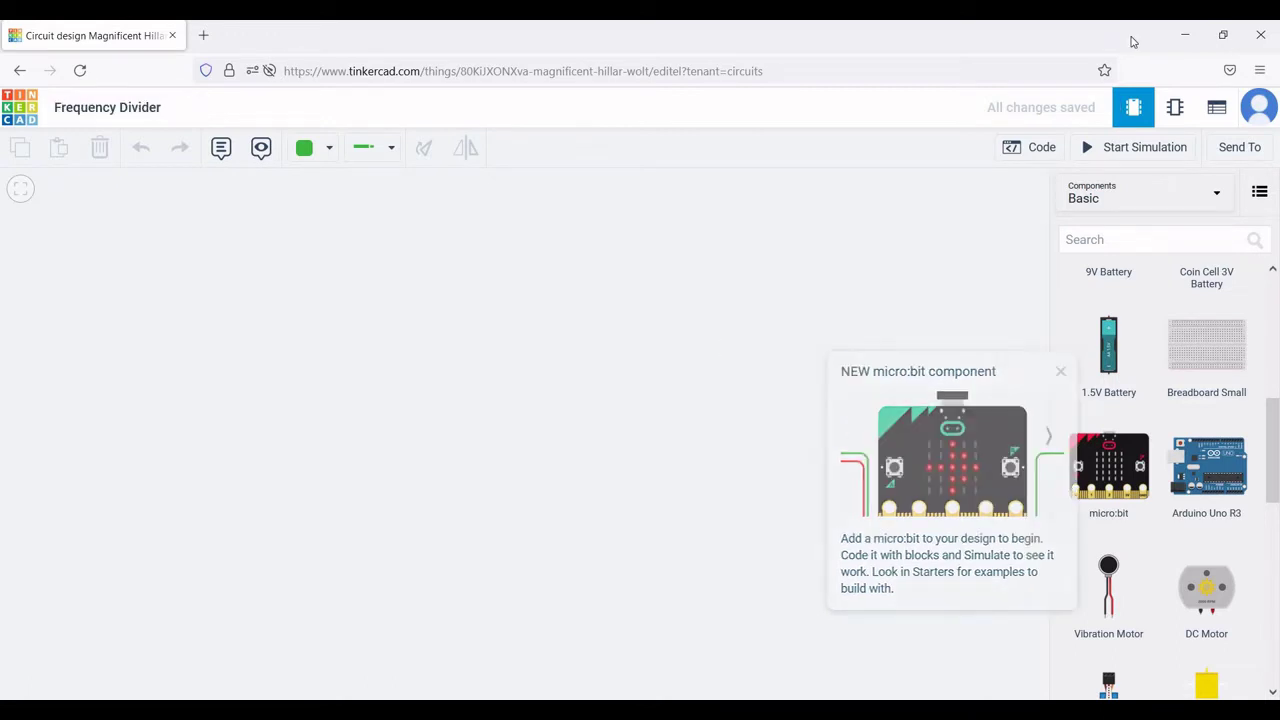
- Find 'breadboard' and add a Breadboard Small, rotated vertical near the canvas centre
click(1100, 240)
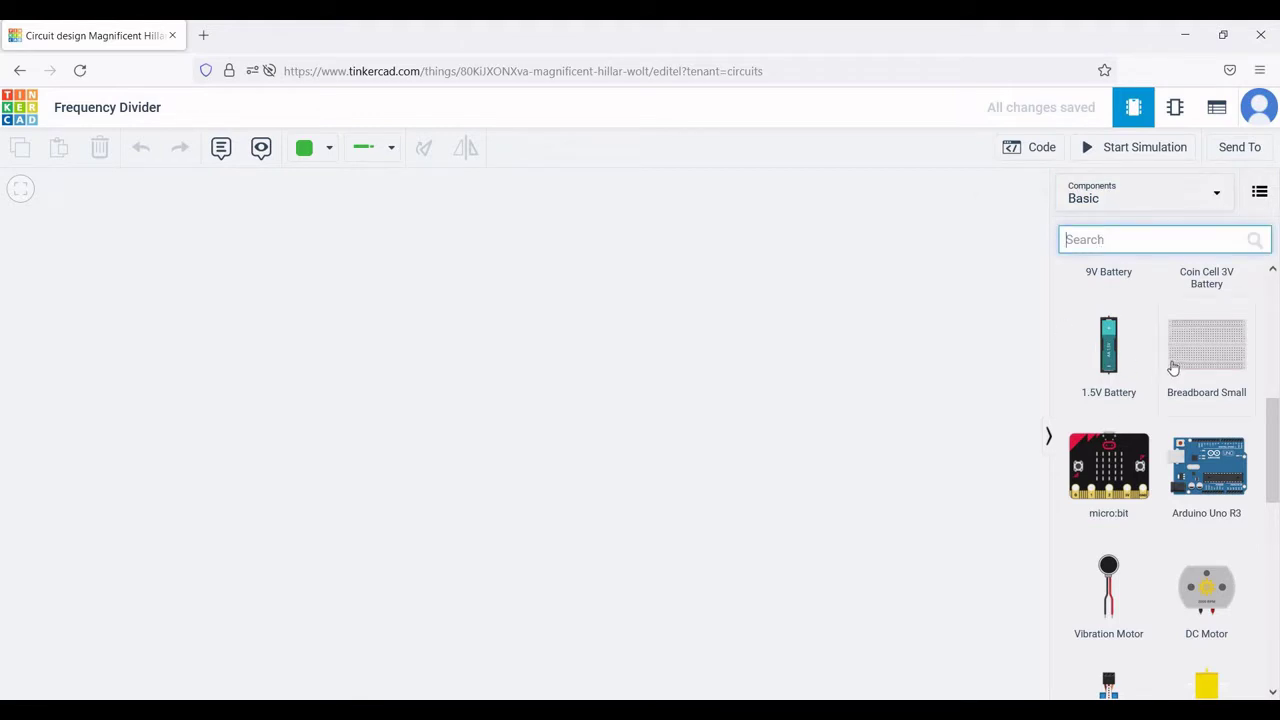
text(bre)
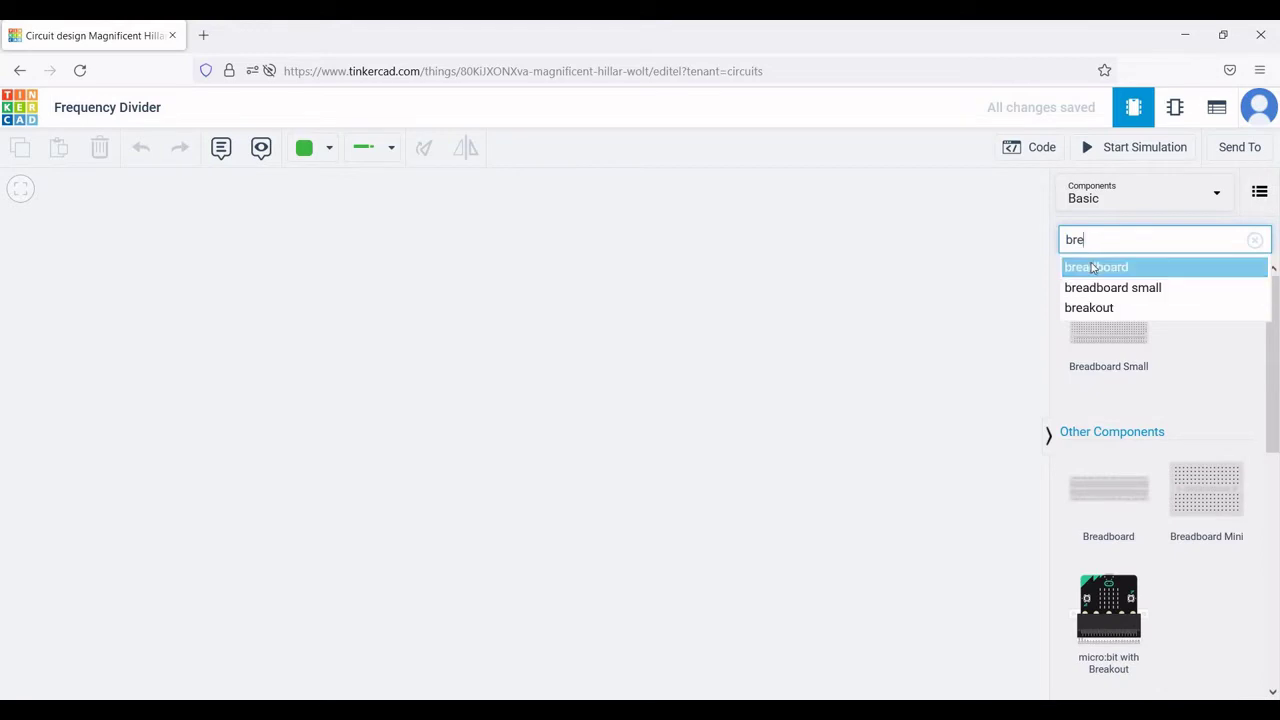
click(1095, 268)
drag(1108, 320, 533, 398)
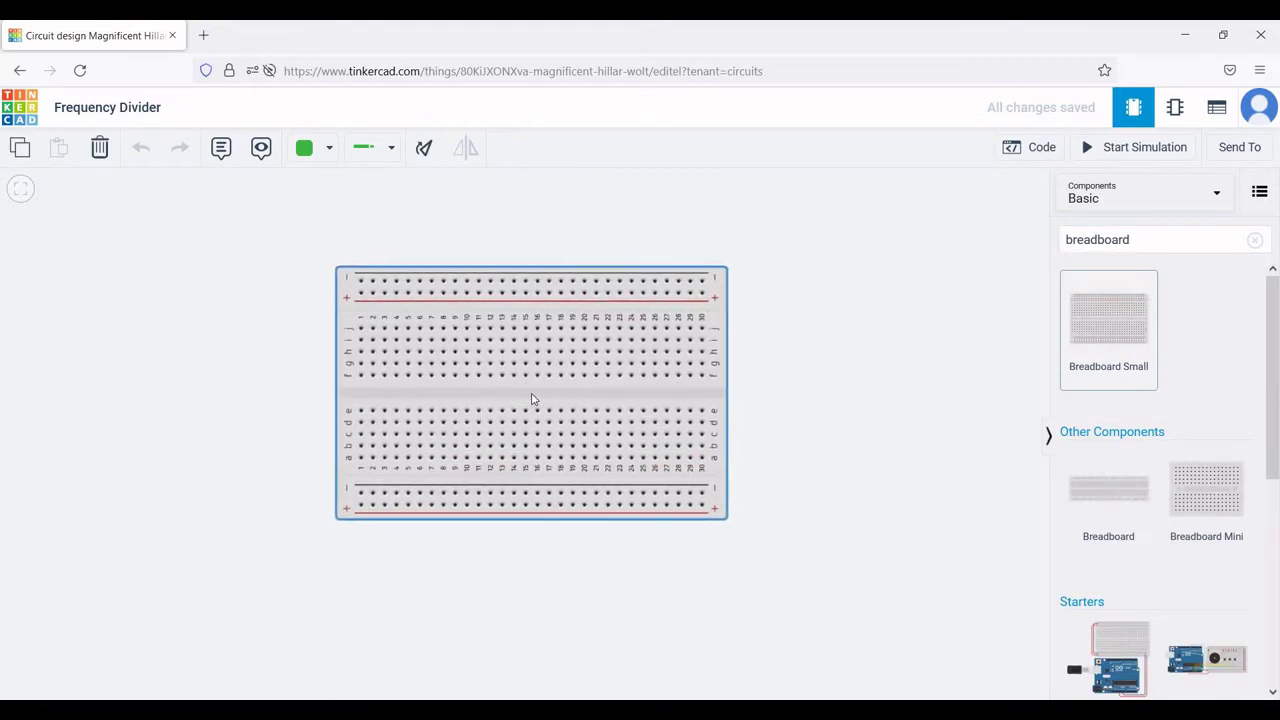
key(ctrl+r)
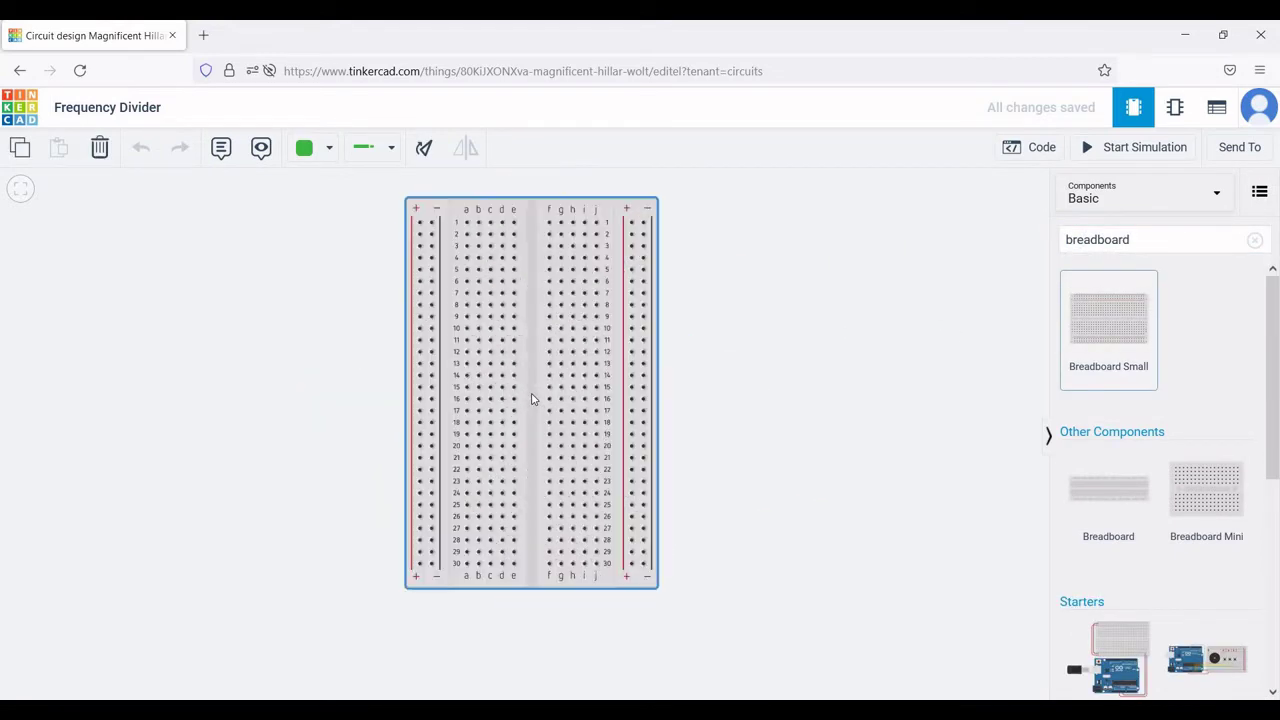
drag(555, 411, 547, 438)
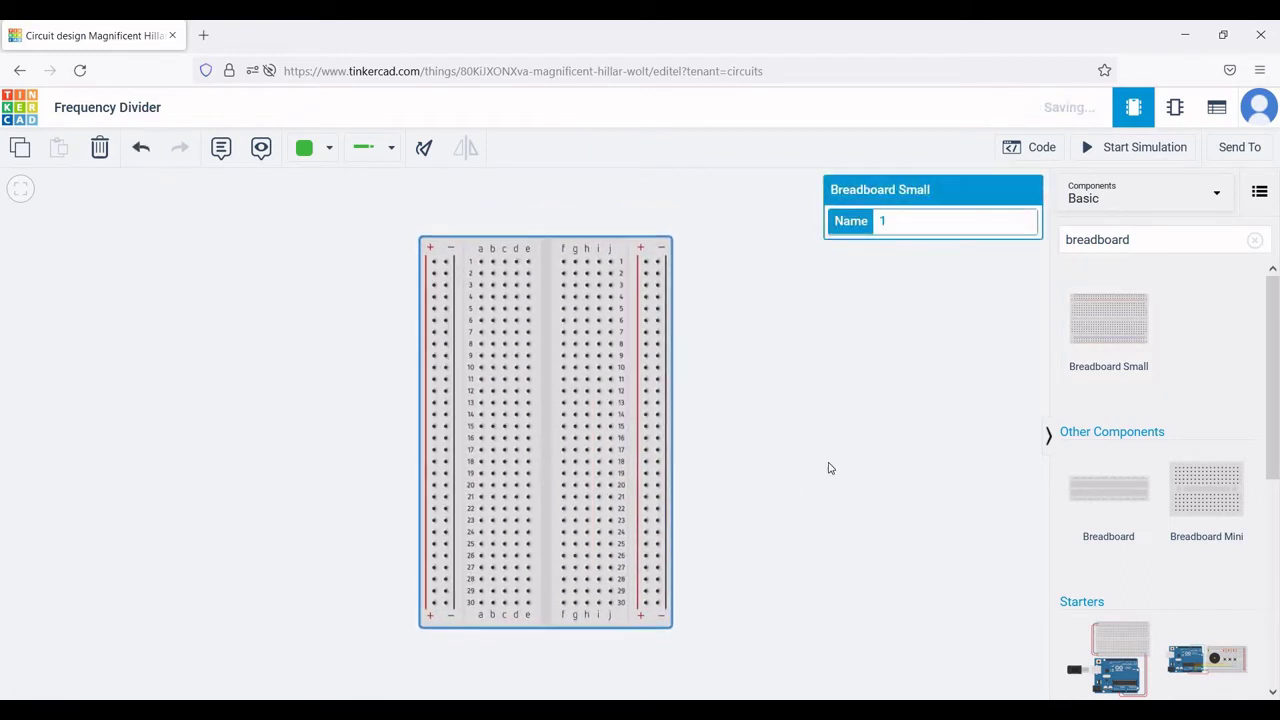
click(828, 468)
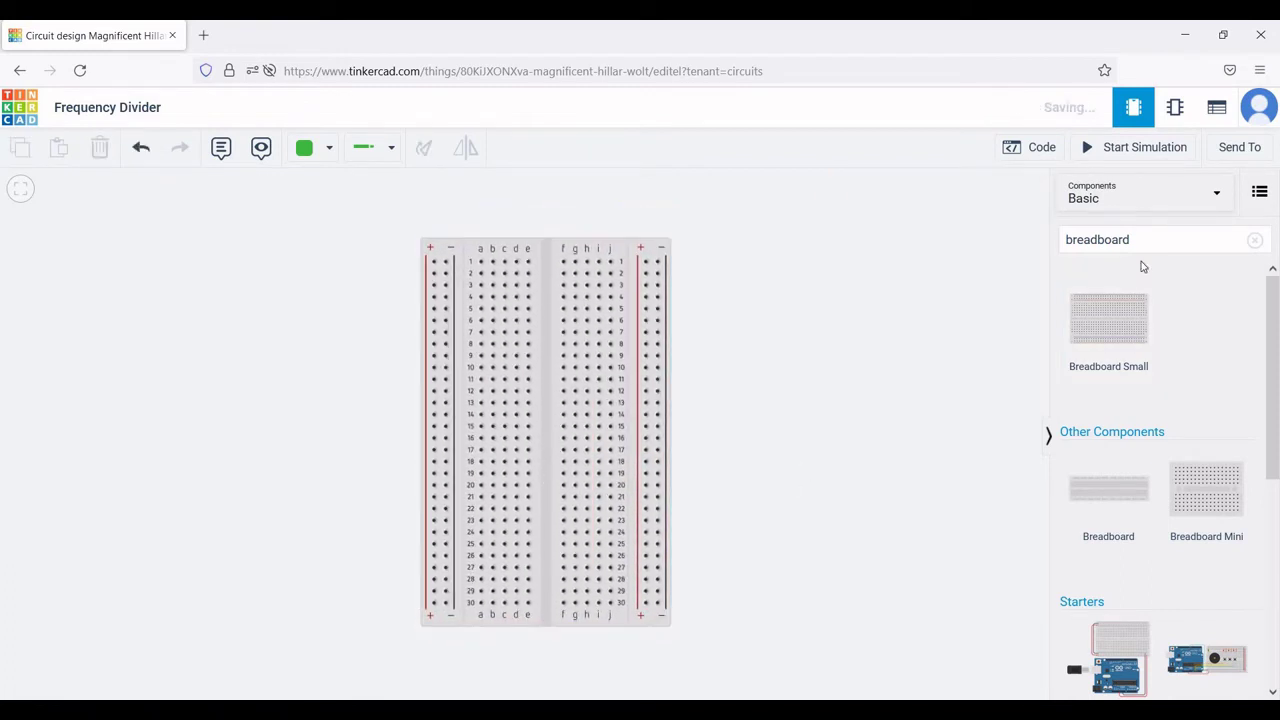
click(1255, 240)
click(1094, 240)
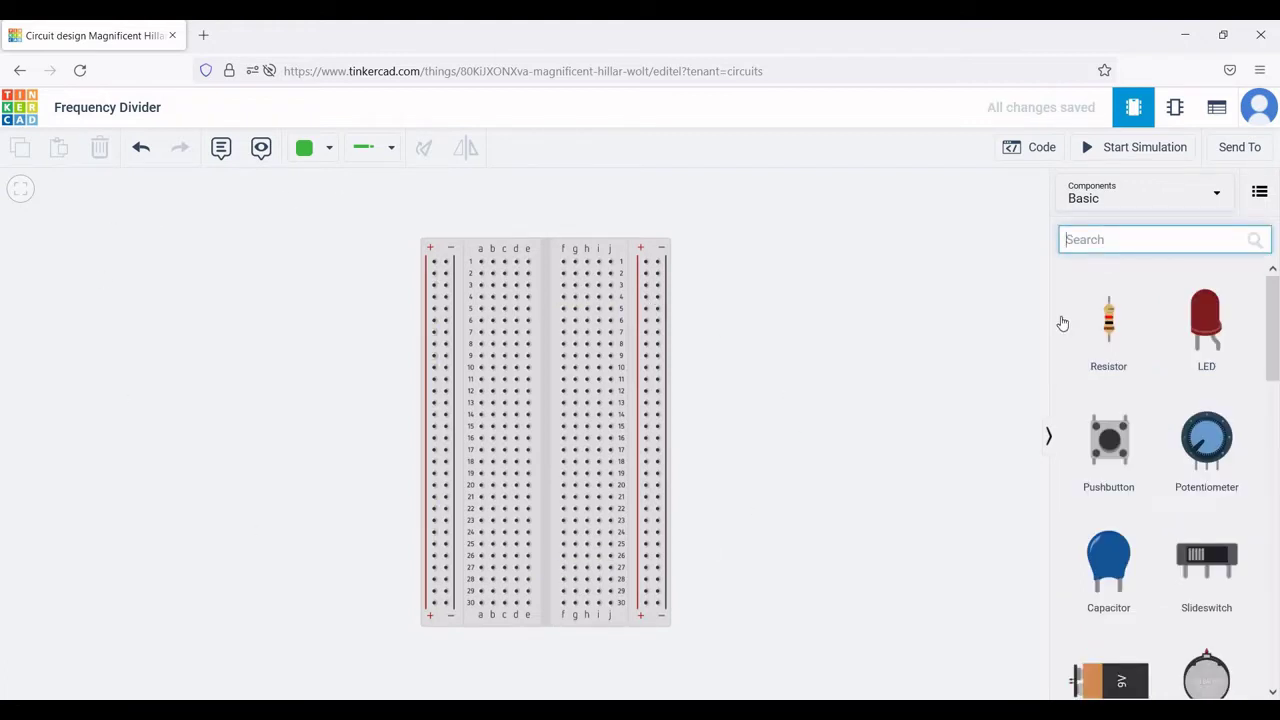
- Search 'bat' and place a 9V Battery to the left of the breadboard
text(bat)
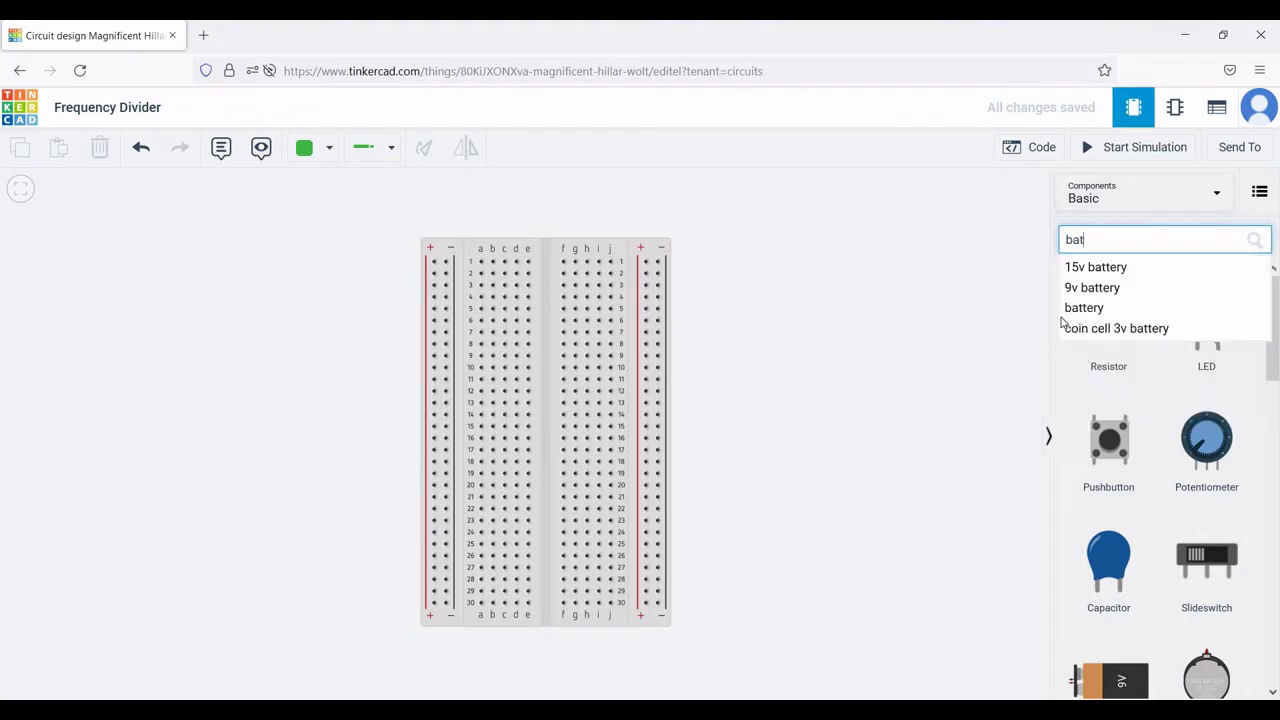
key(Down)
key(Down)
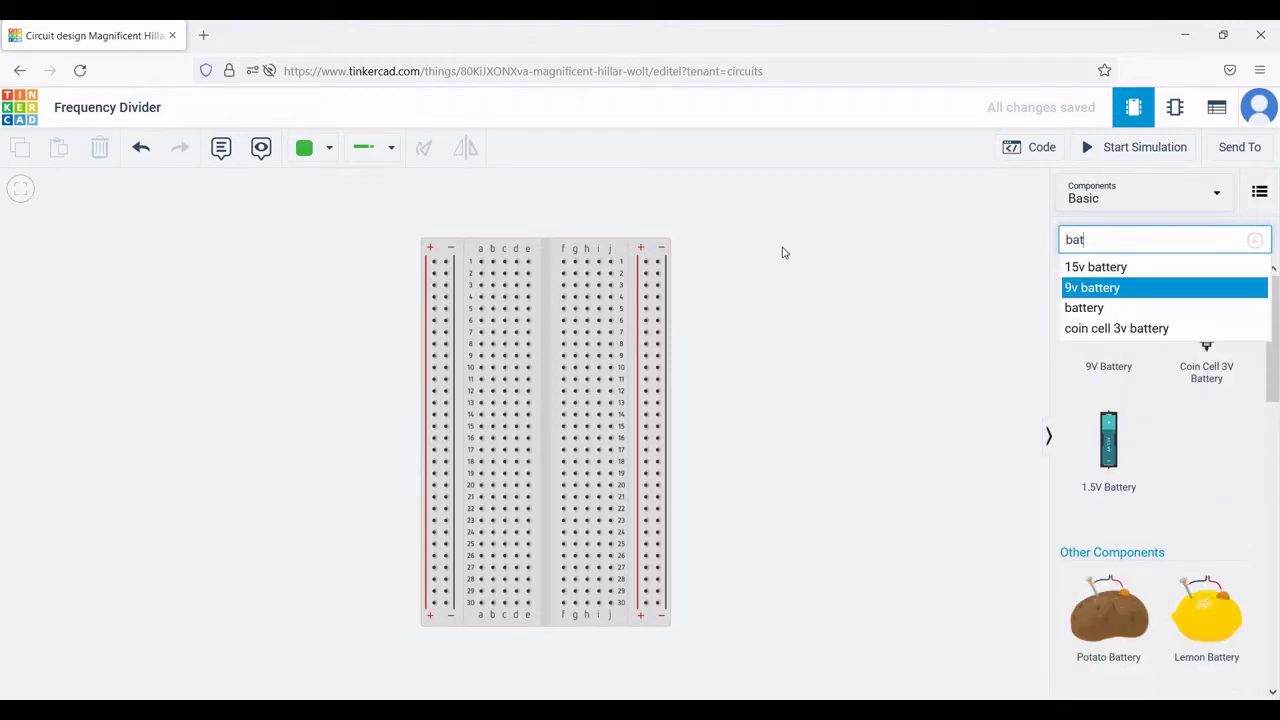
key(Return)
drag(1100, 330, 91, 312)
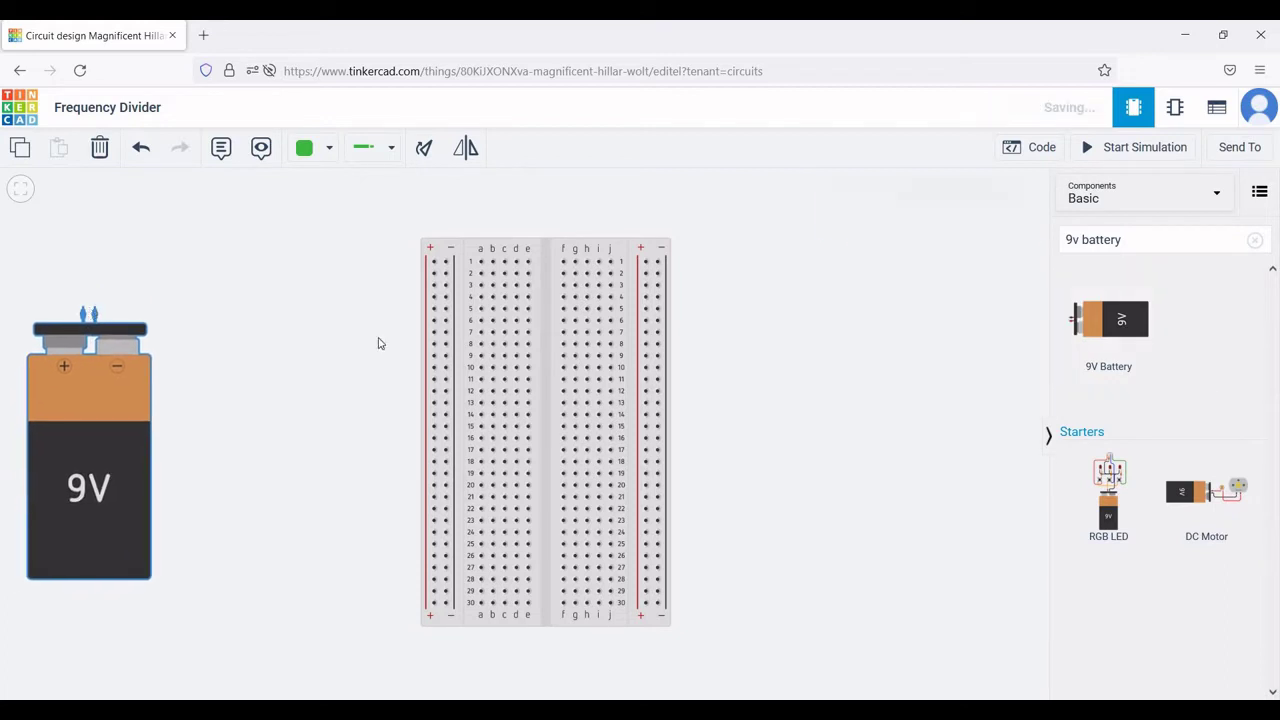
click(903, 363)
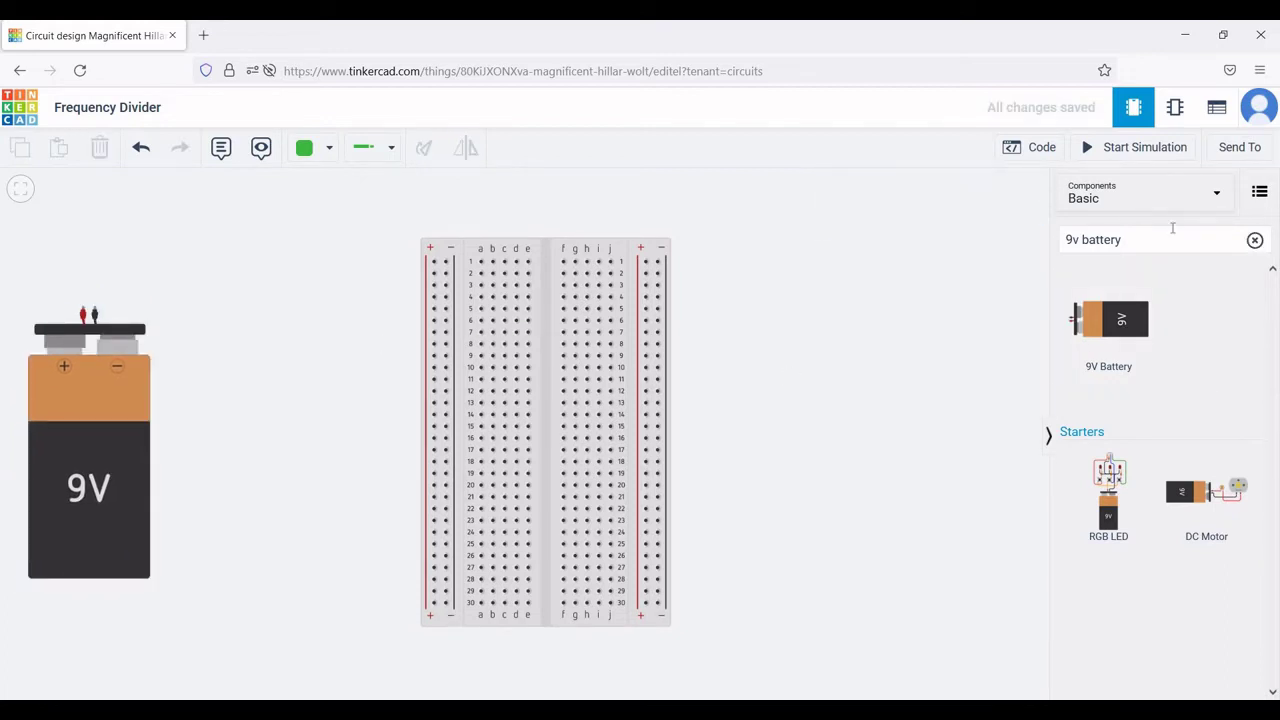
click(1255, 240)
click(1108, 239)
- Search '555' and seat the Timer chip across the breadboard's centre gap at rows 14–17
text(555)
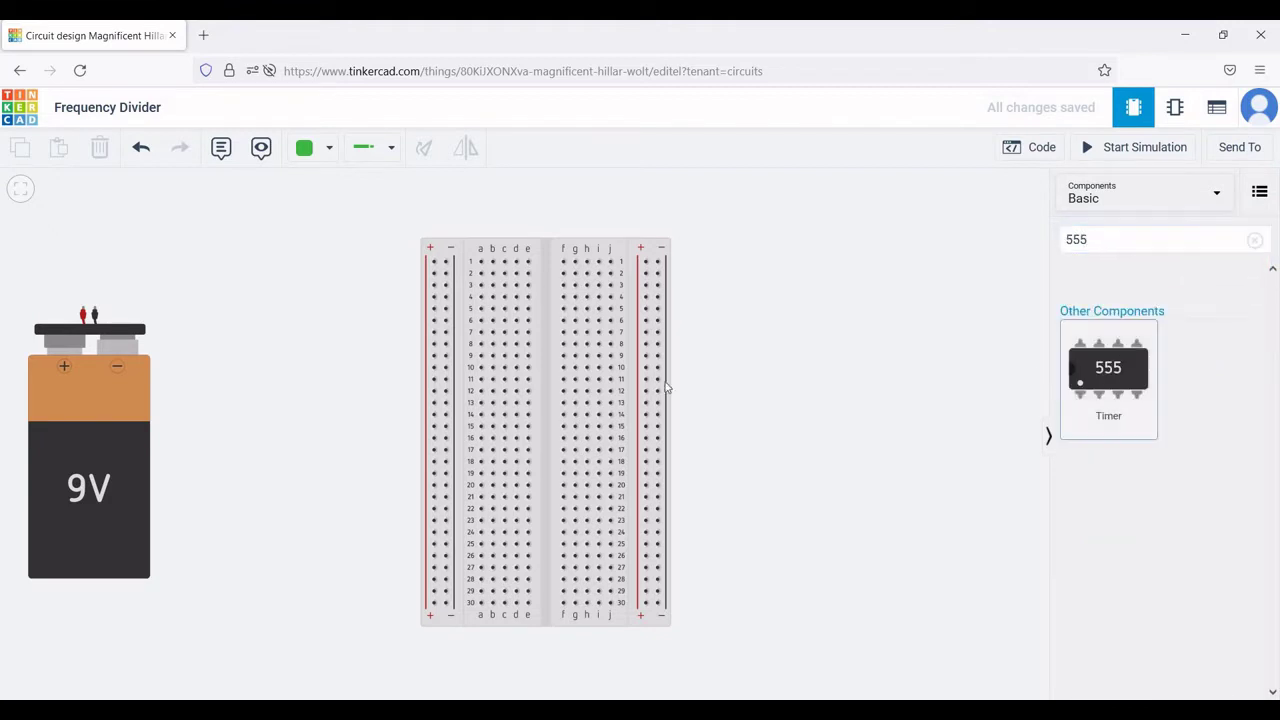
drag(667, 387, 587, 418)
drag(585, 412, 547, 434)
click(843, 391)
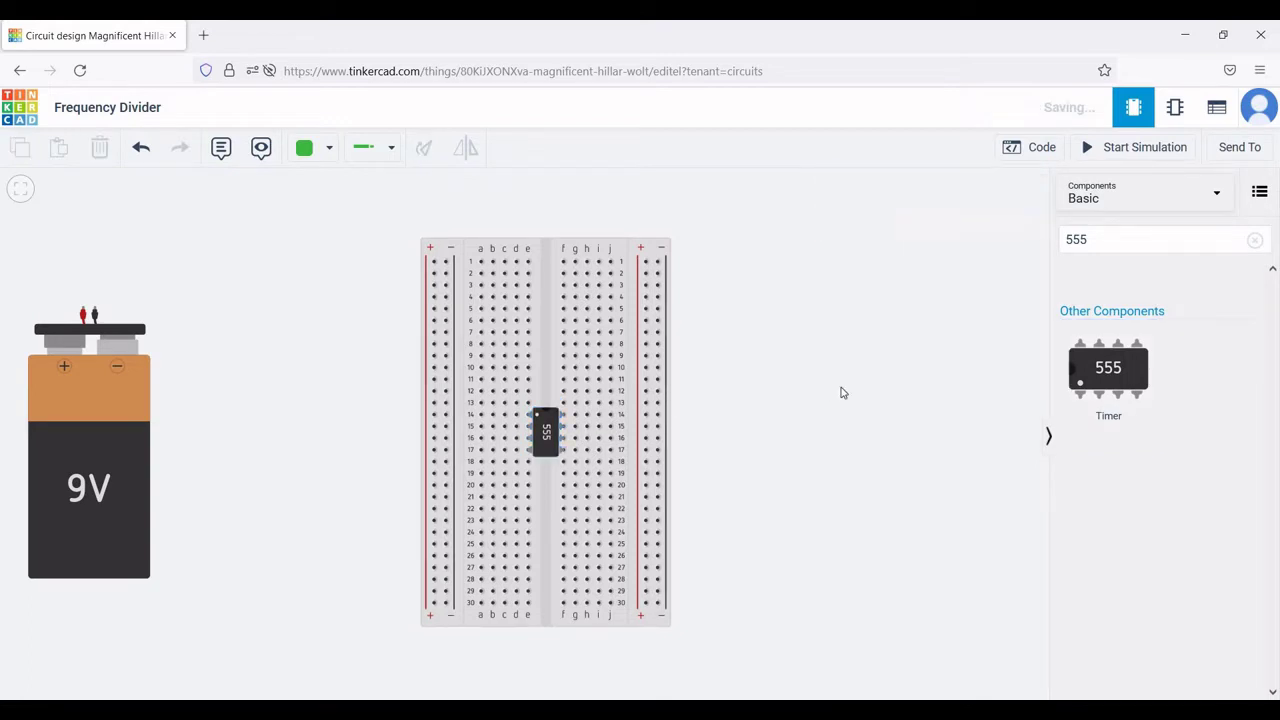
- Wire the 9V battery's positive terminal to the + rail and negative terminal to the − rail
click(83, 309)
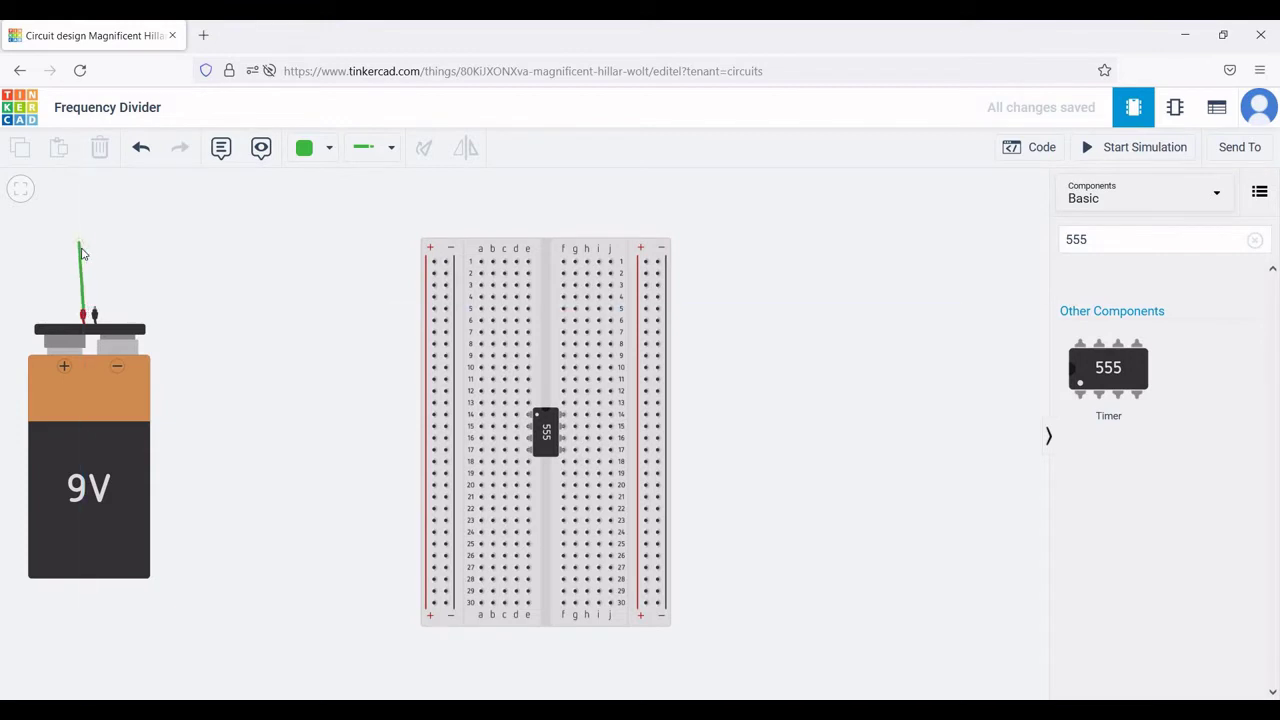
click(83, 251)
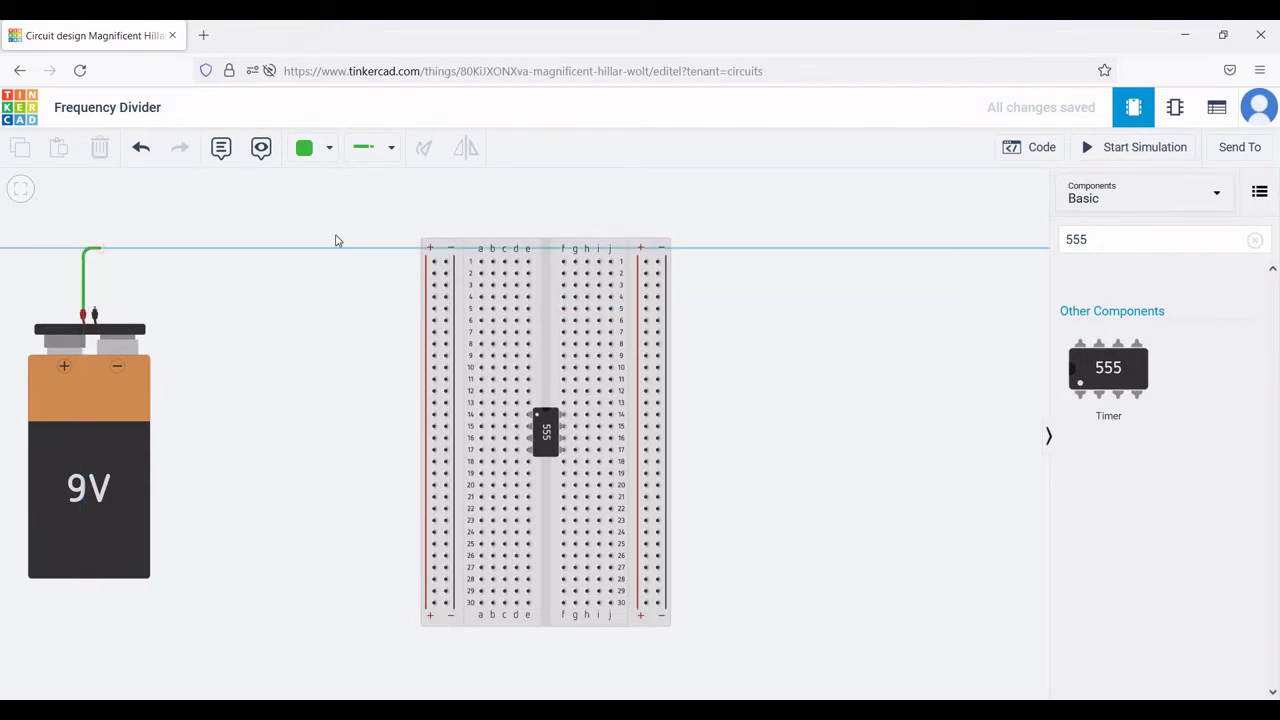
click(399, 265)
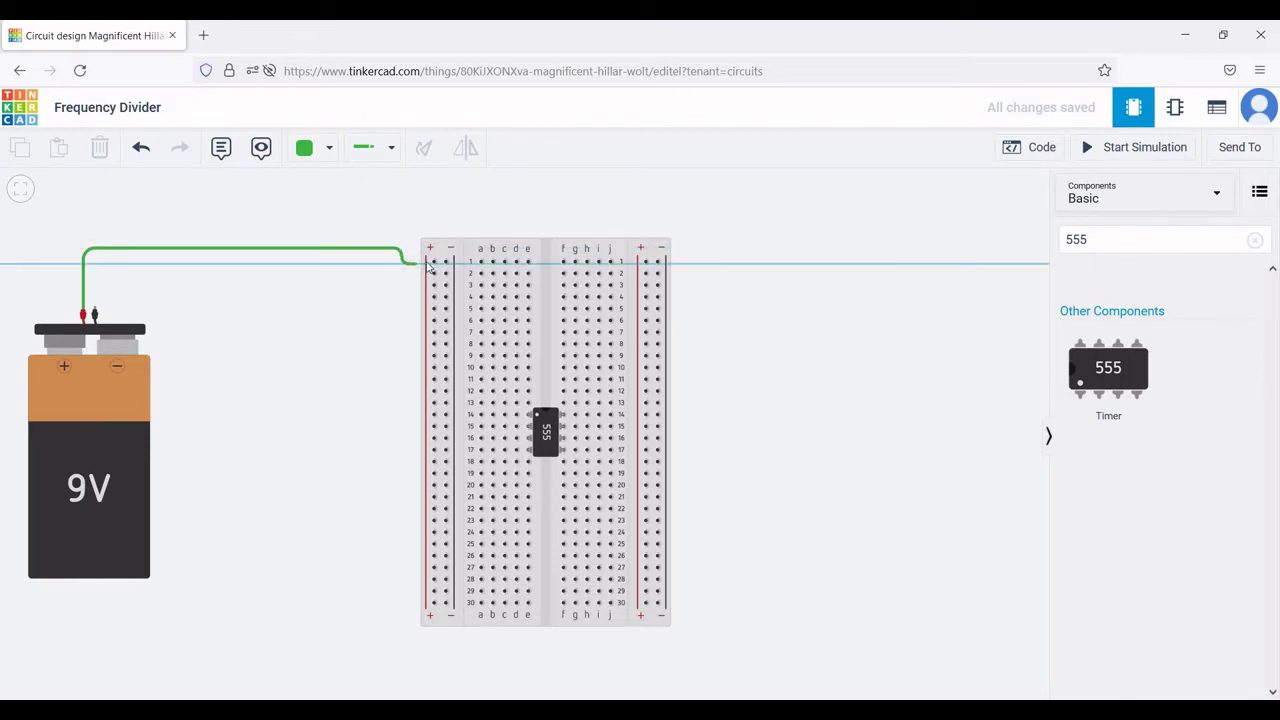
click(432, 263)
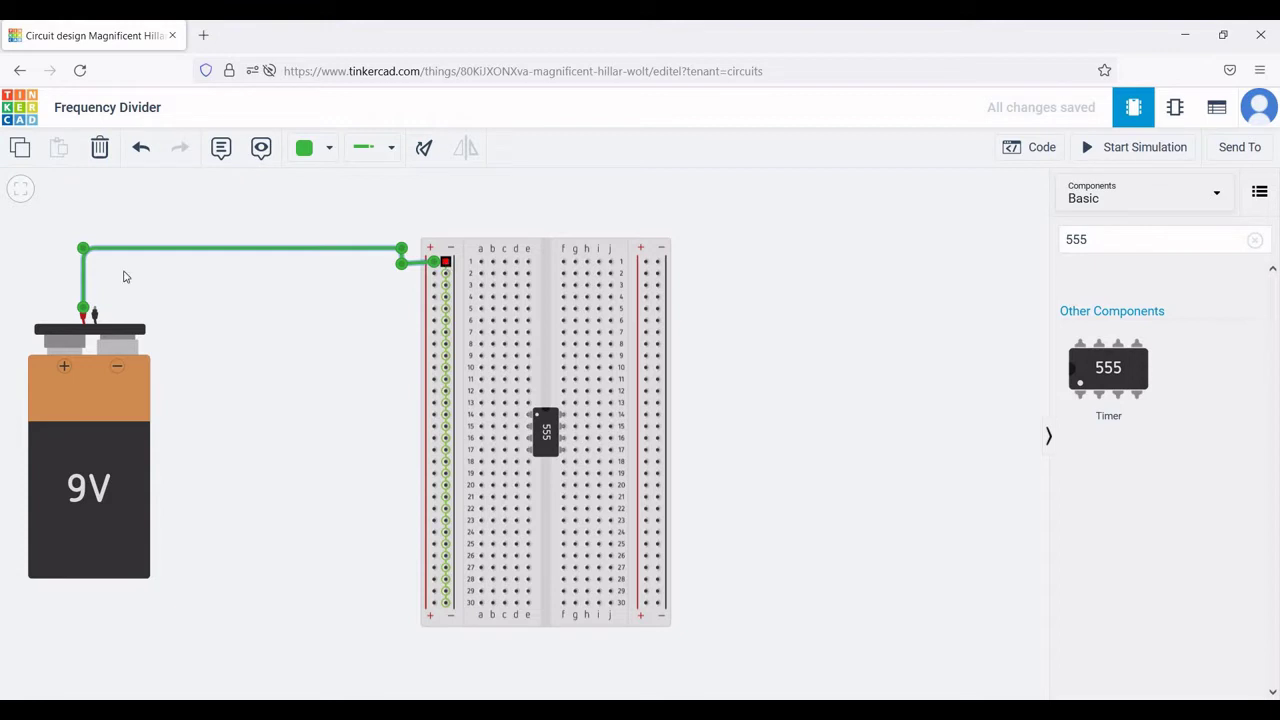
click(94, 314)
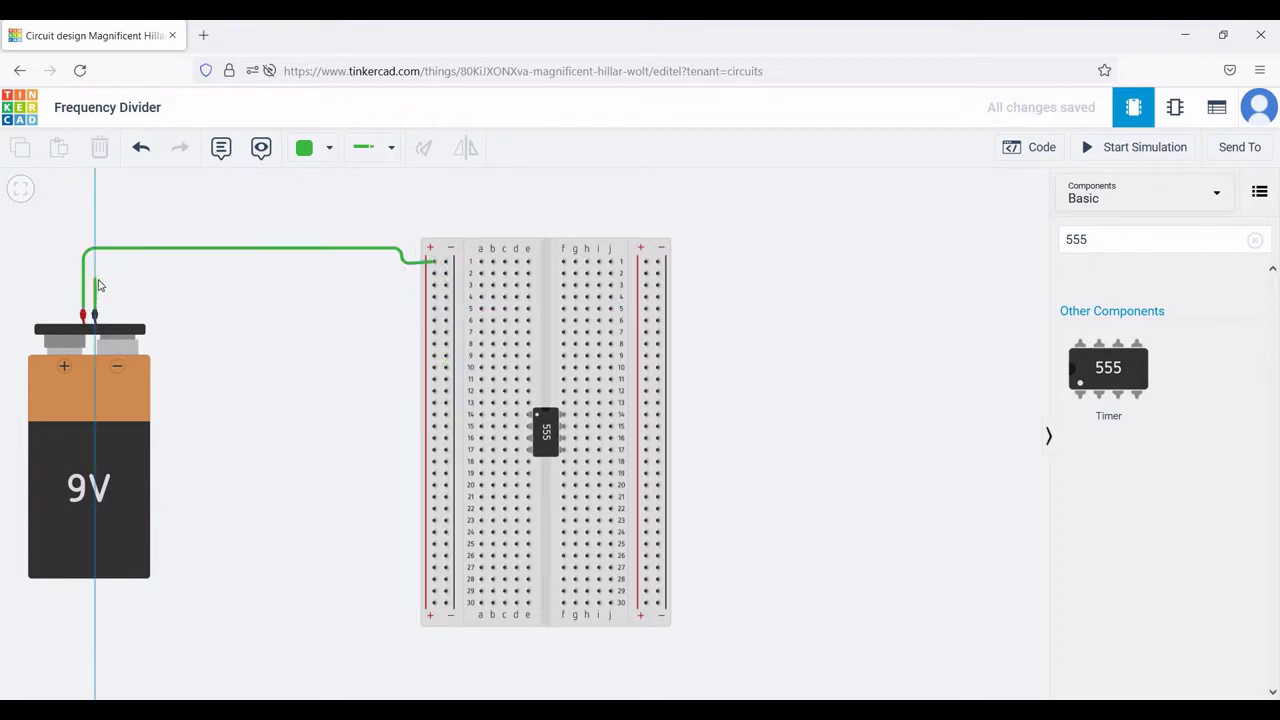
click(95, 273)
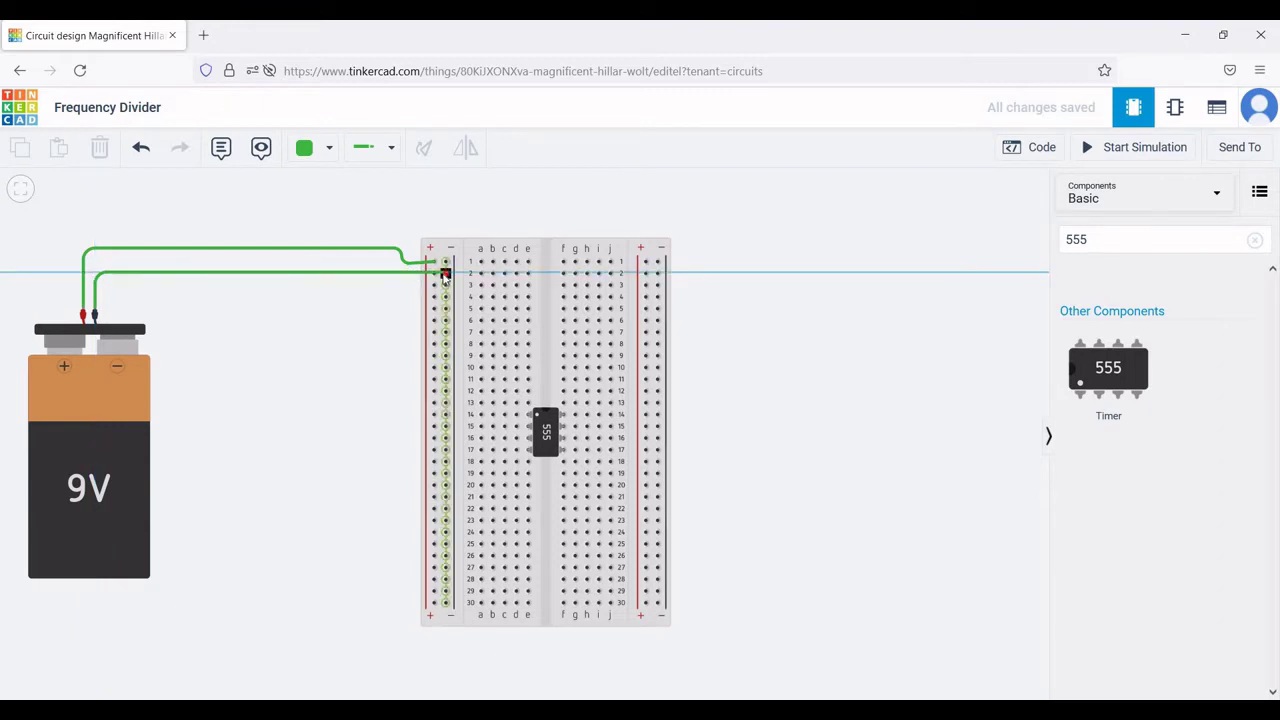
click(445, 273)
- Bridge the left and right negative rails at the top and begin a bottom rail jumper
click(446, 262)
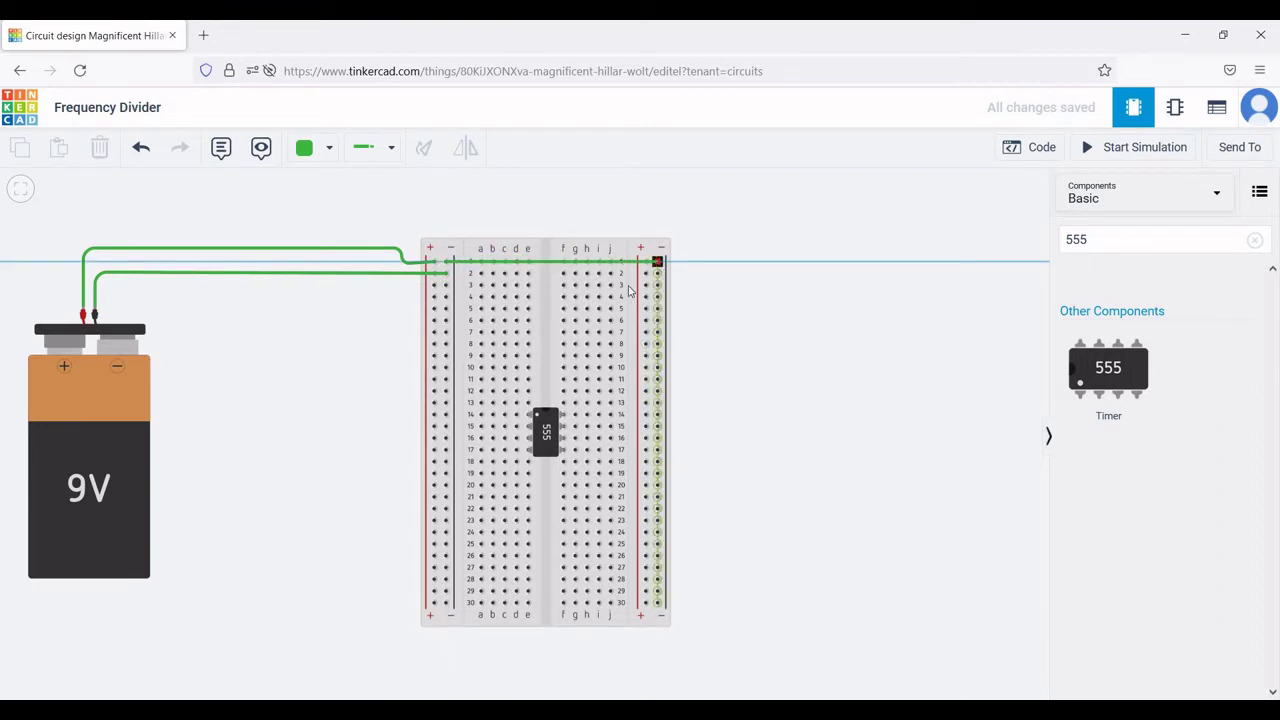
click(657, 262)
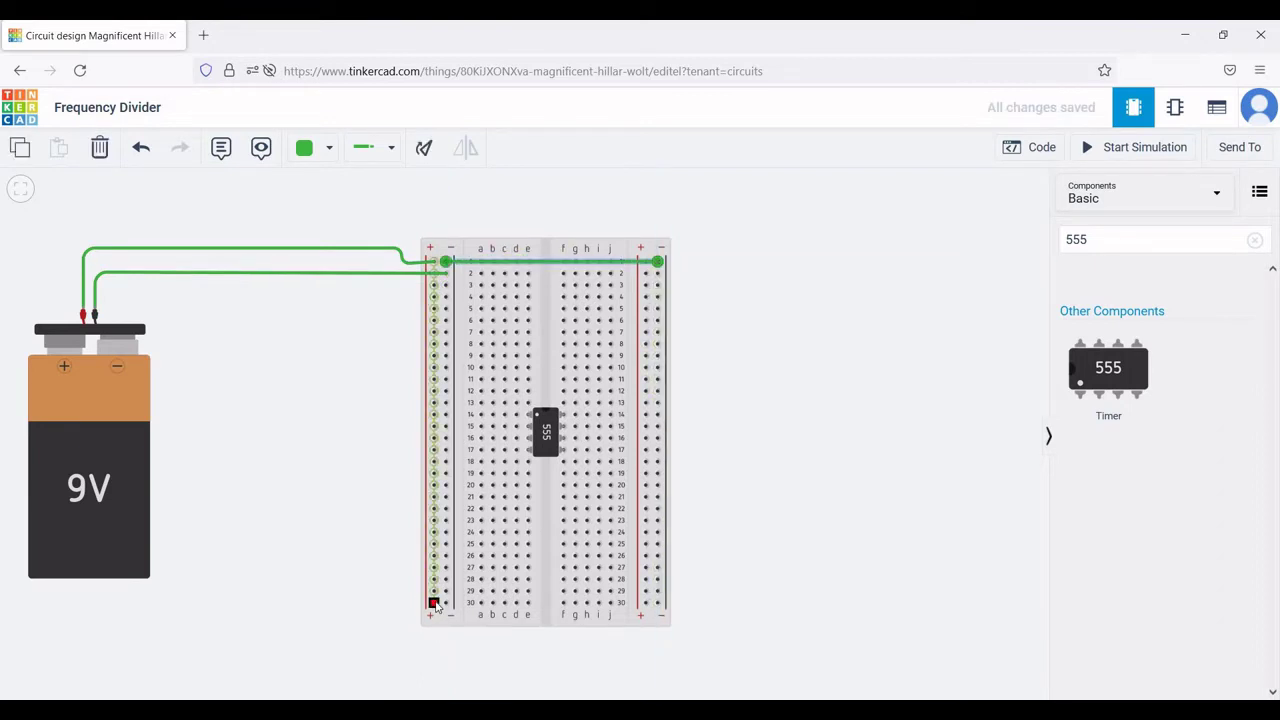
click(435, 604)
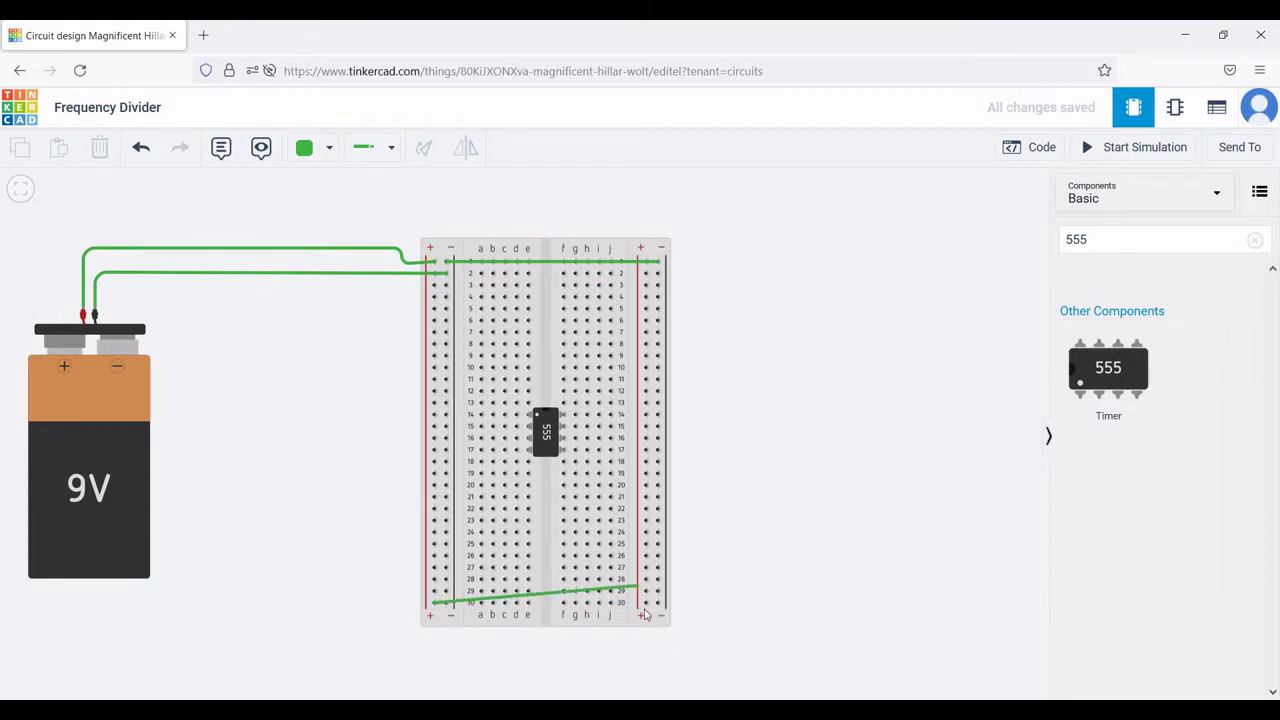
- Finish the bottom rail bridge, then wire g14 to the right rail and d17 and d14 to the left rails
click(645, 604)
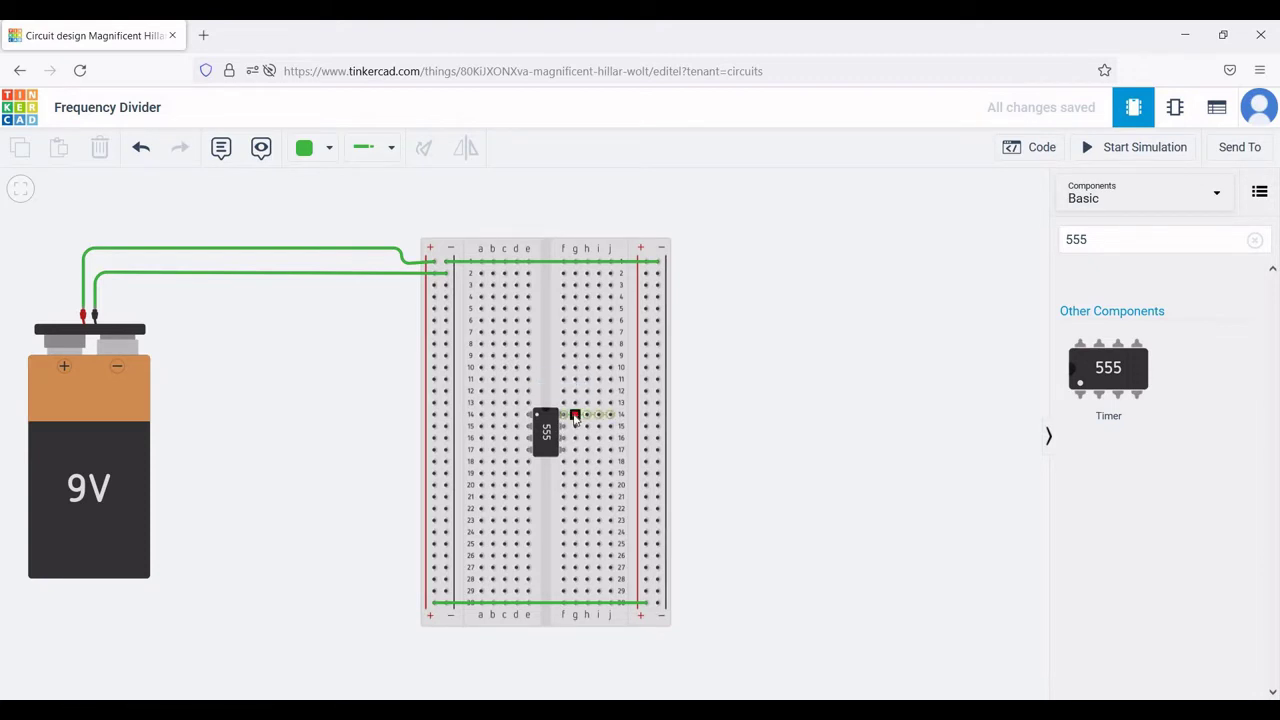
click(575, 416)
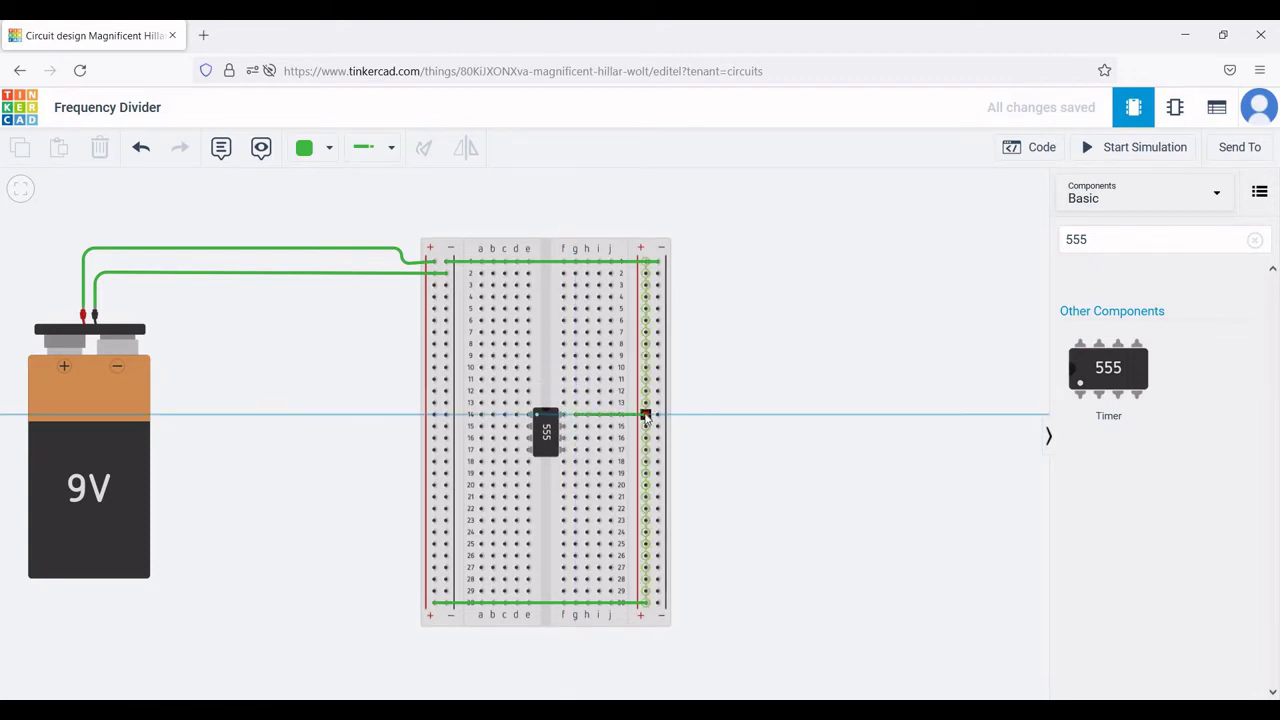
click(645, 415)
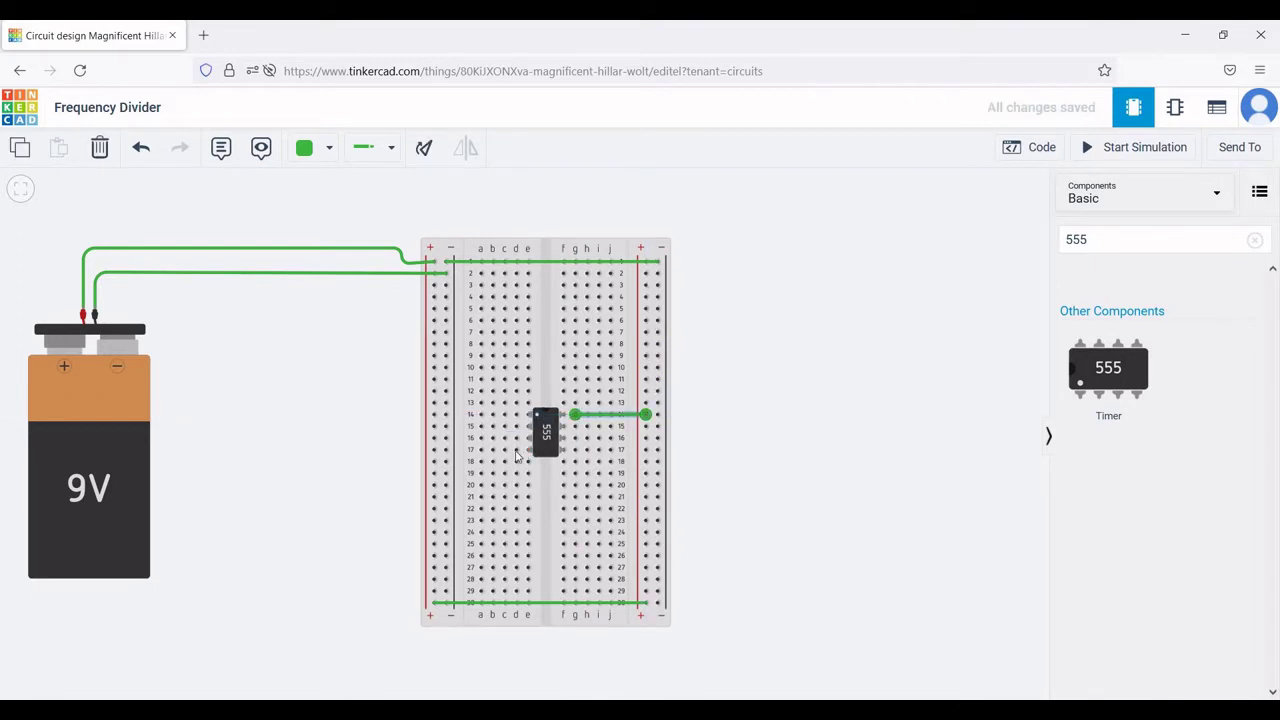
click(516, 450)
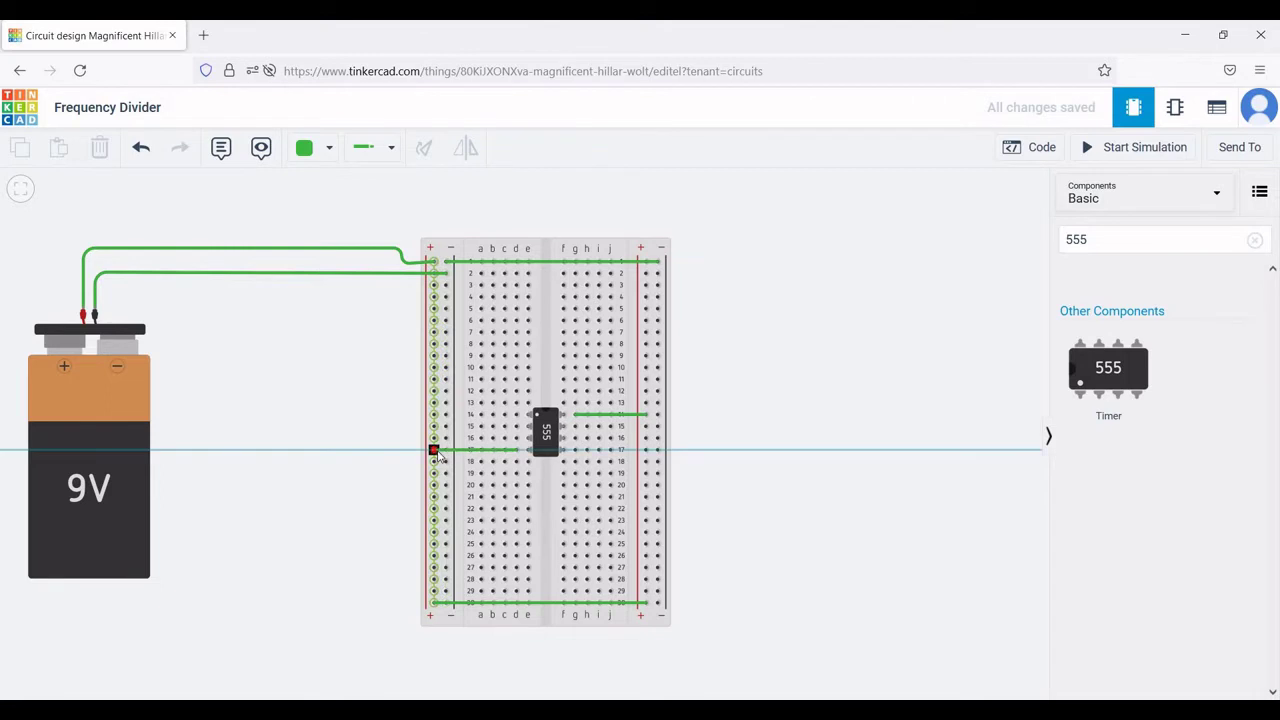
click(434, 451)
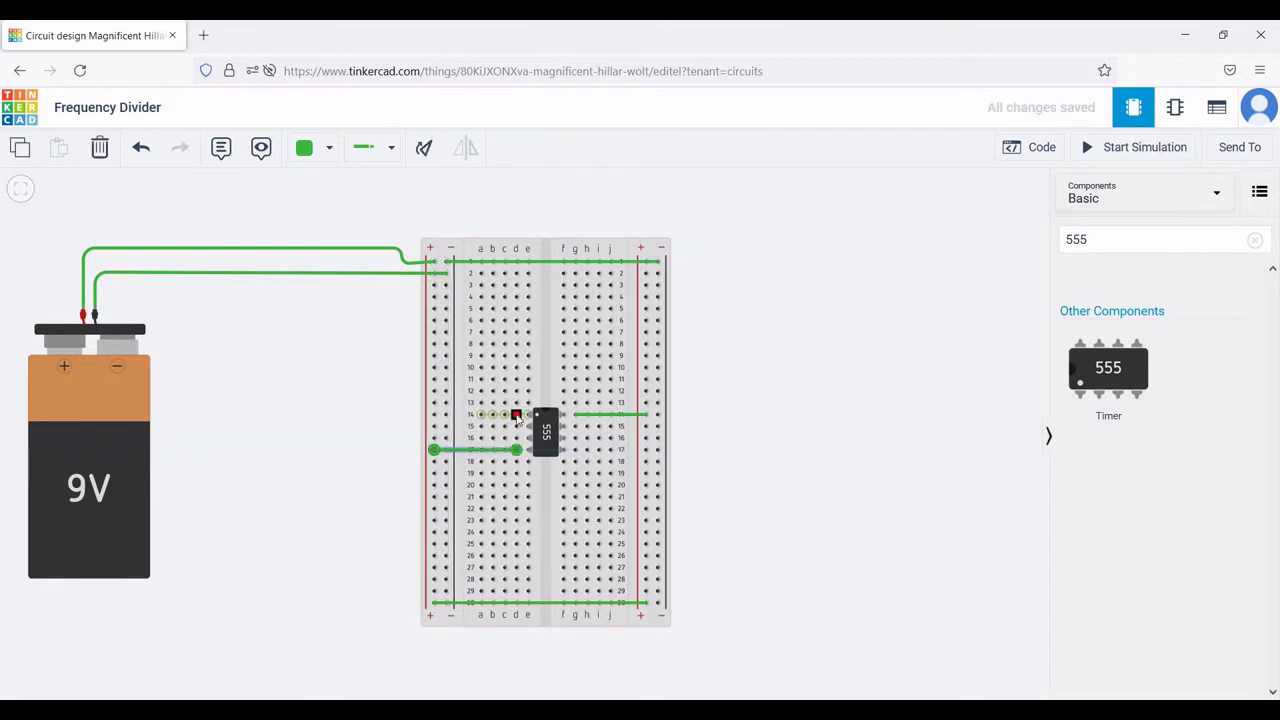
click(516, 416)
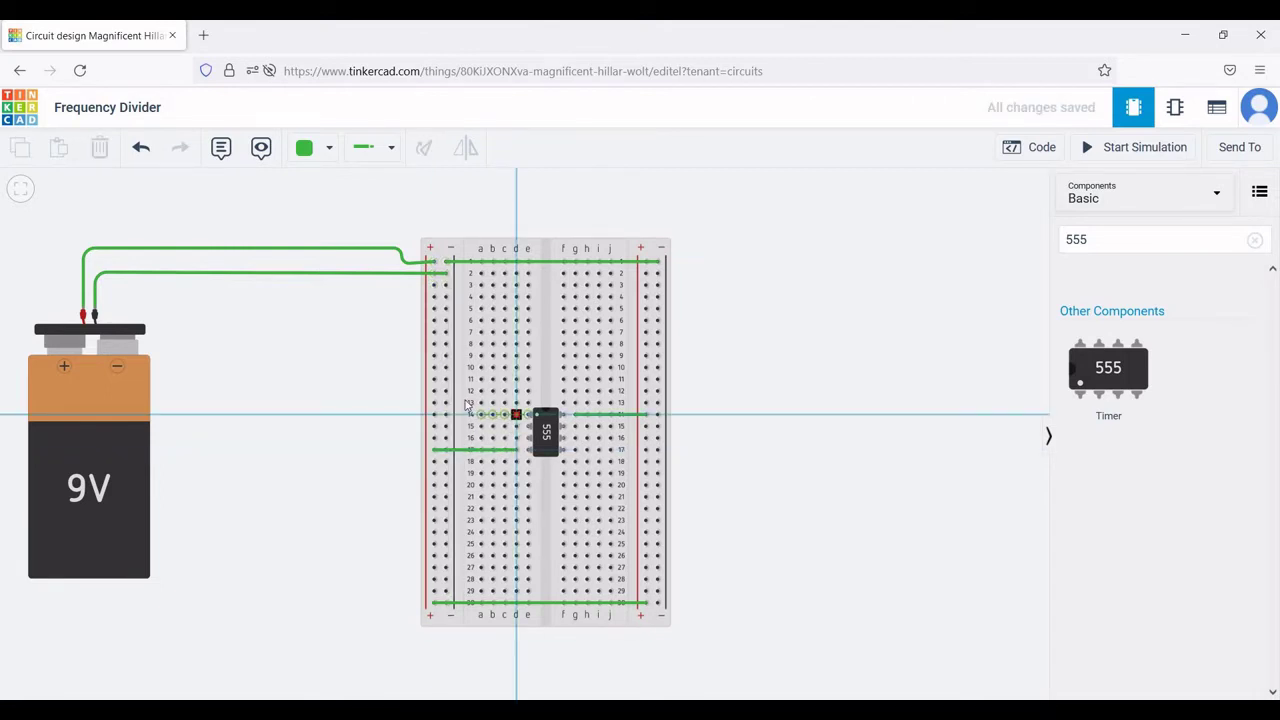
click(466, 416)
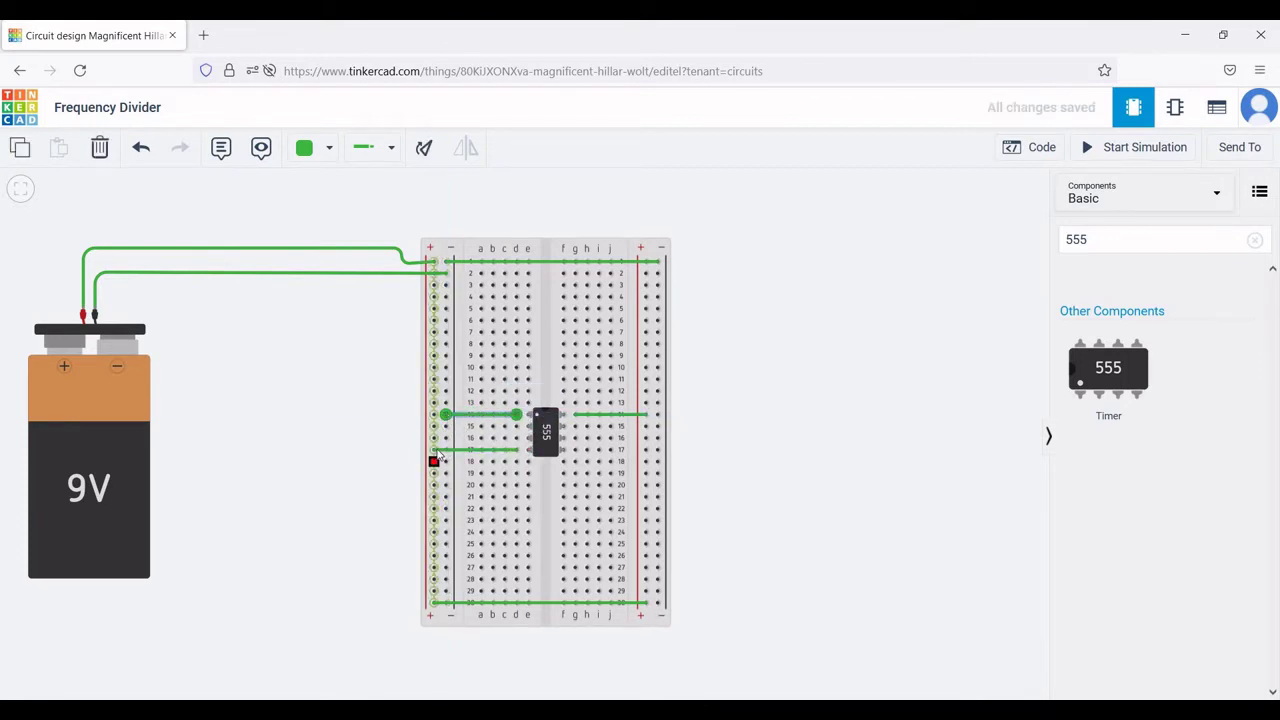
click(736, 454)
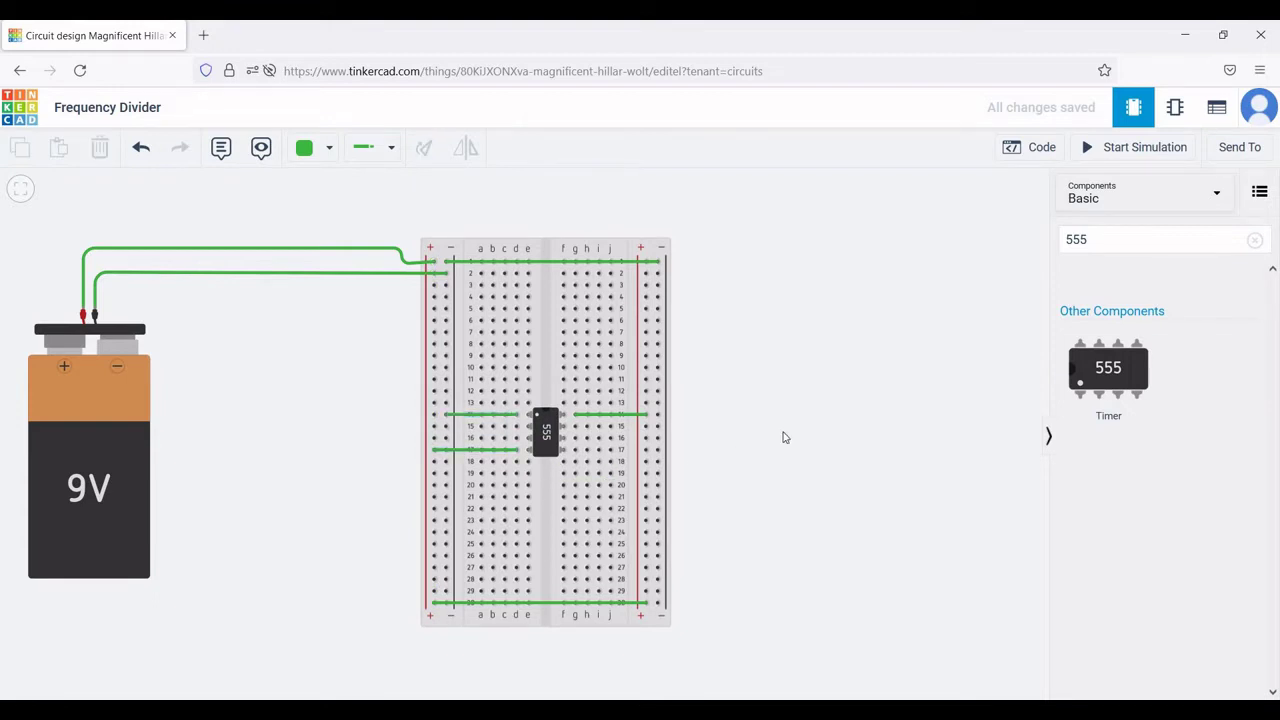
click(1254, 240)
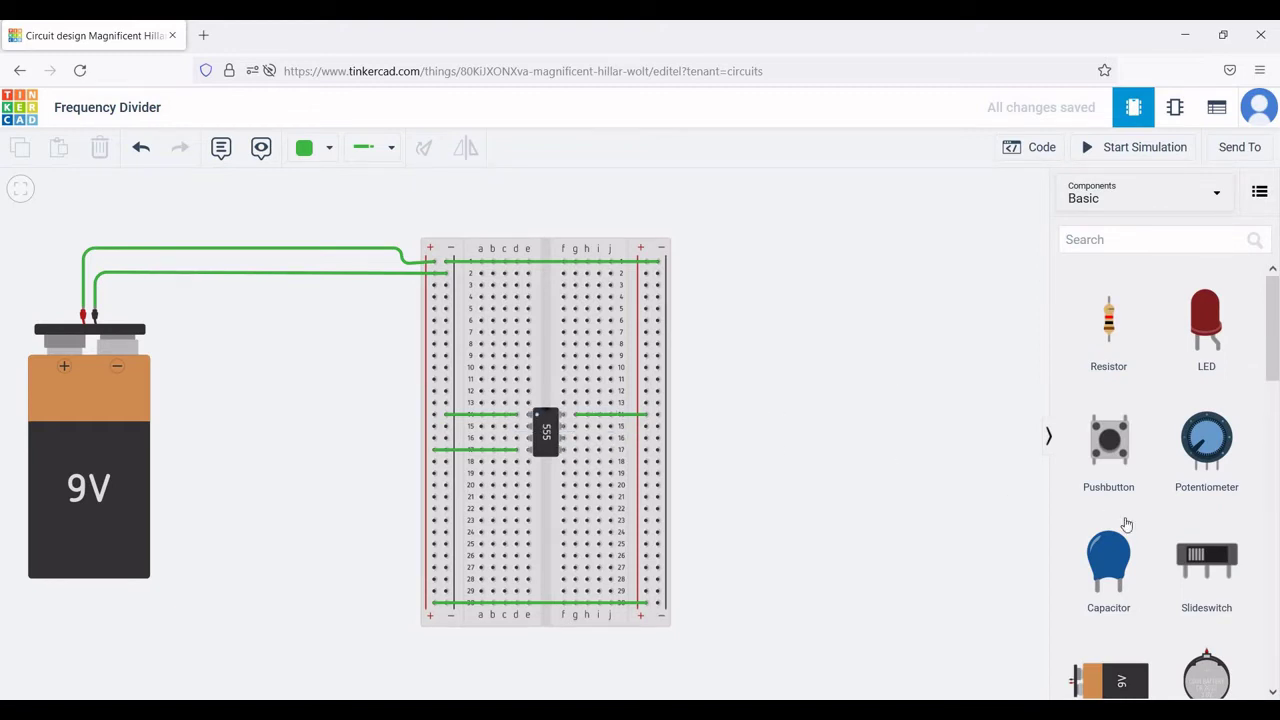
- Put a rotated capacitor near column j, rows 23–24, with capacitance 0.05
drag(1118, 558, 722, 506)
key(r)
key(r)
key(r)
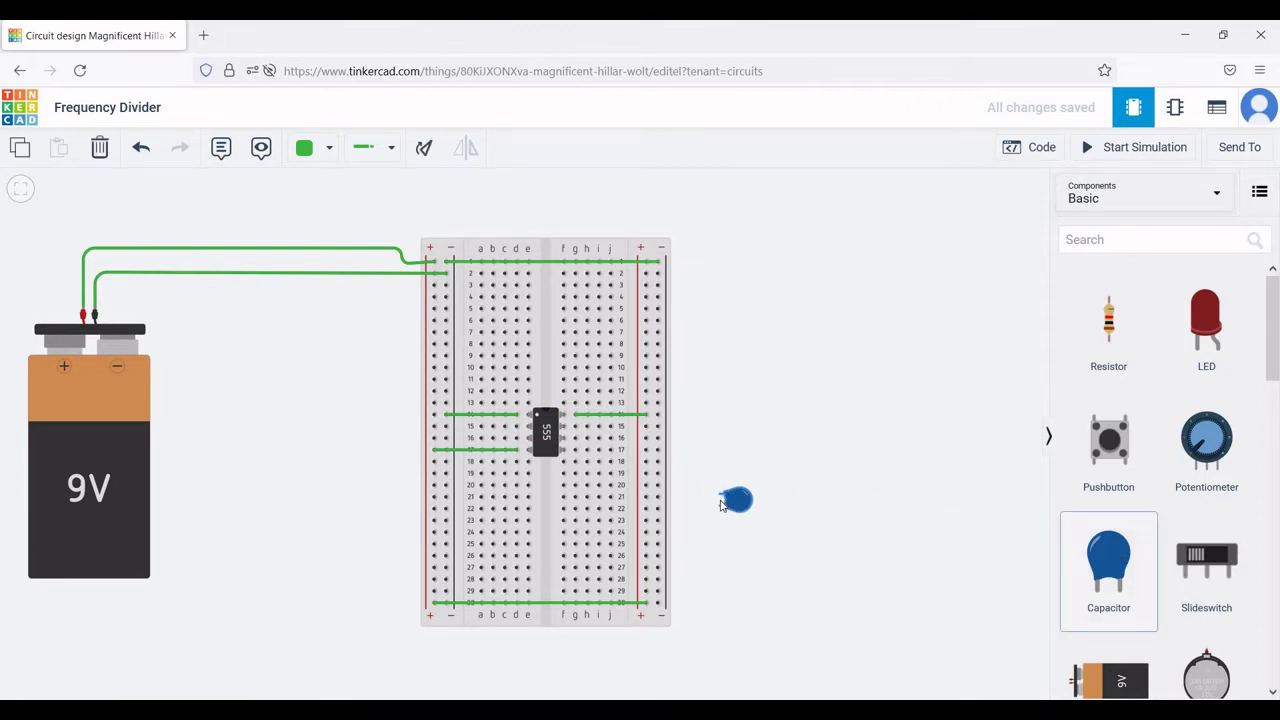
drag(720, 505, 618, 529)
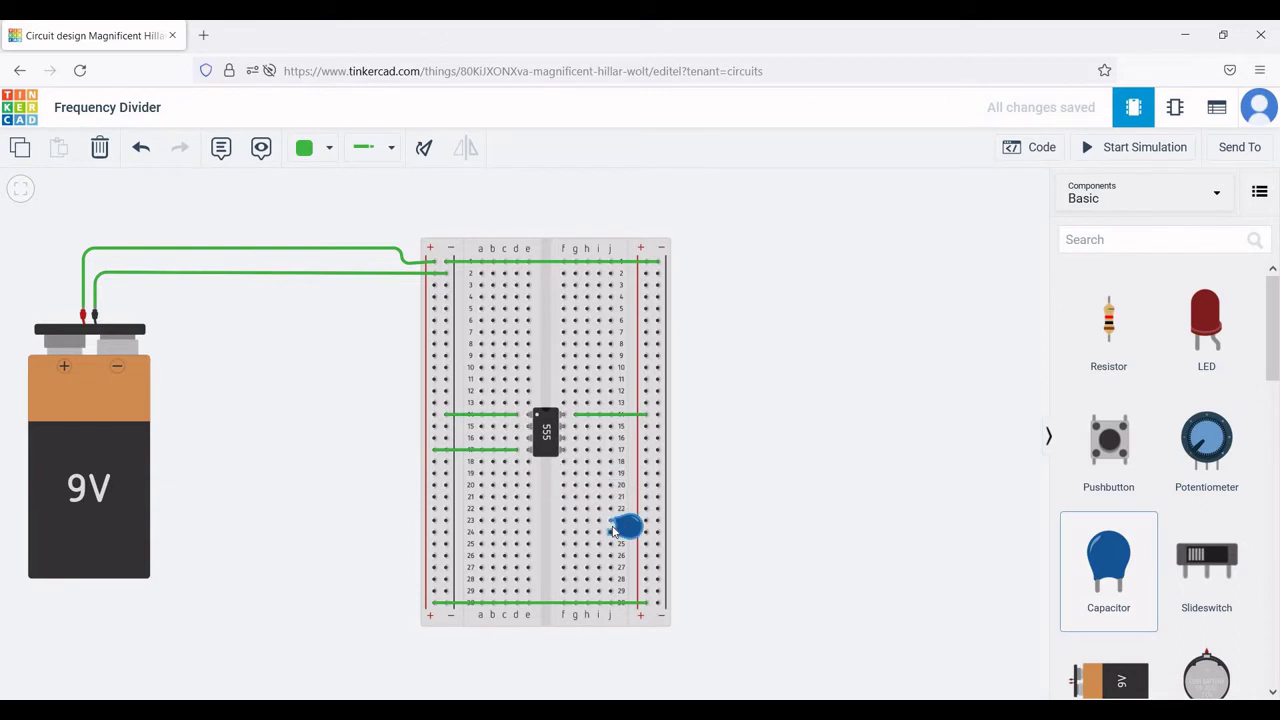
drag(605, 531, 603, 532)
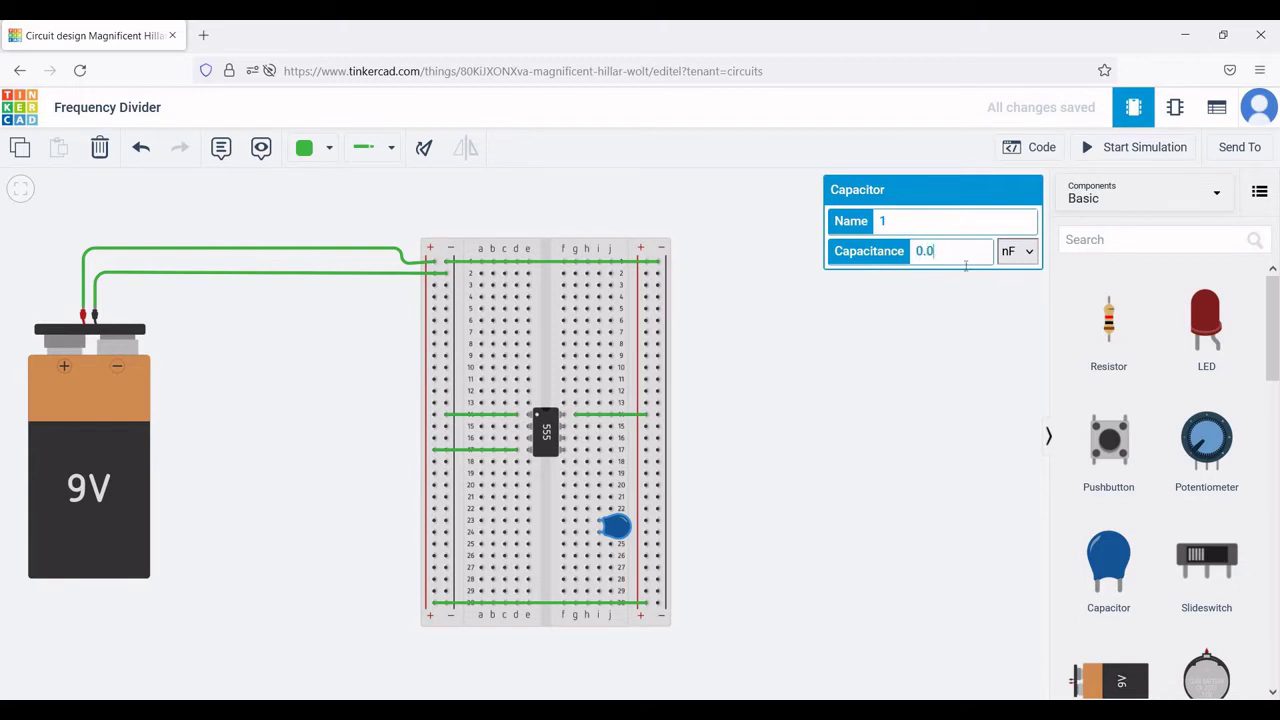
text(5)
click(1011, 252)
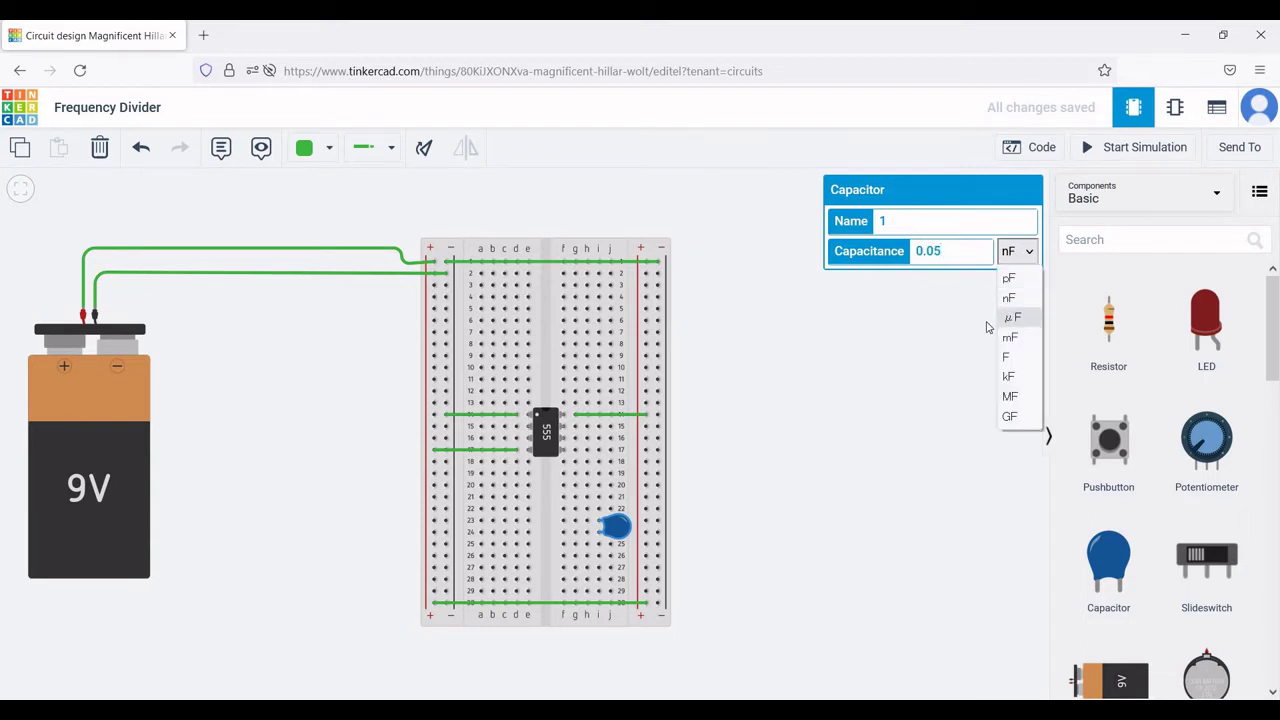
click(1004, 314)
click(724, 467)
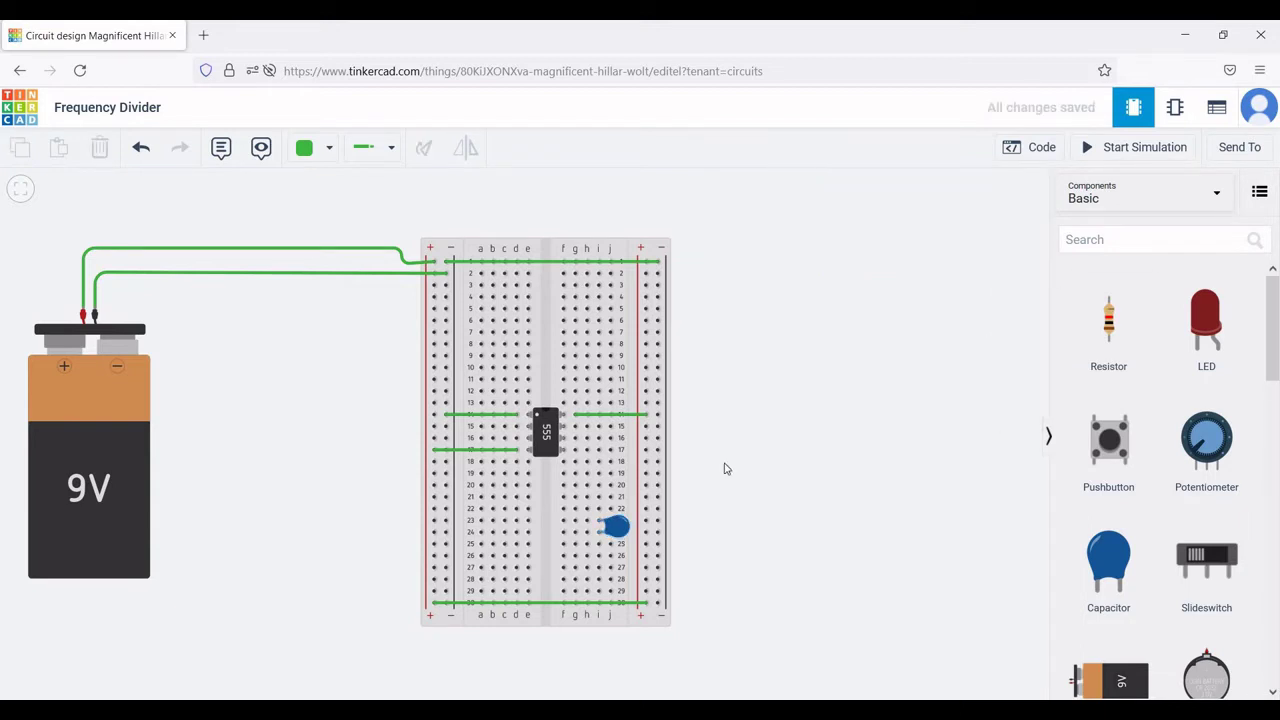
- Add an f17–j17 jumper and wire the capacitor's leads to j17 and the right negative rail
click(574, 451)
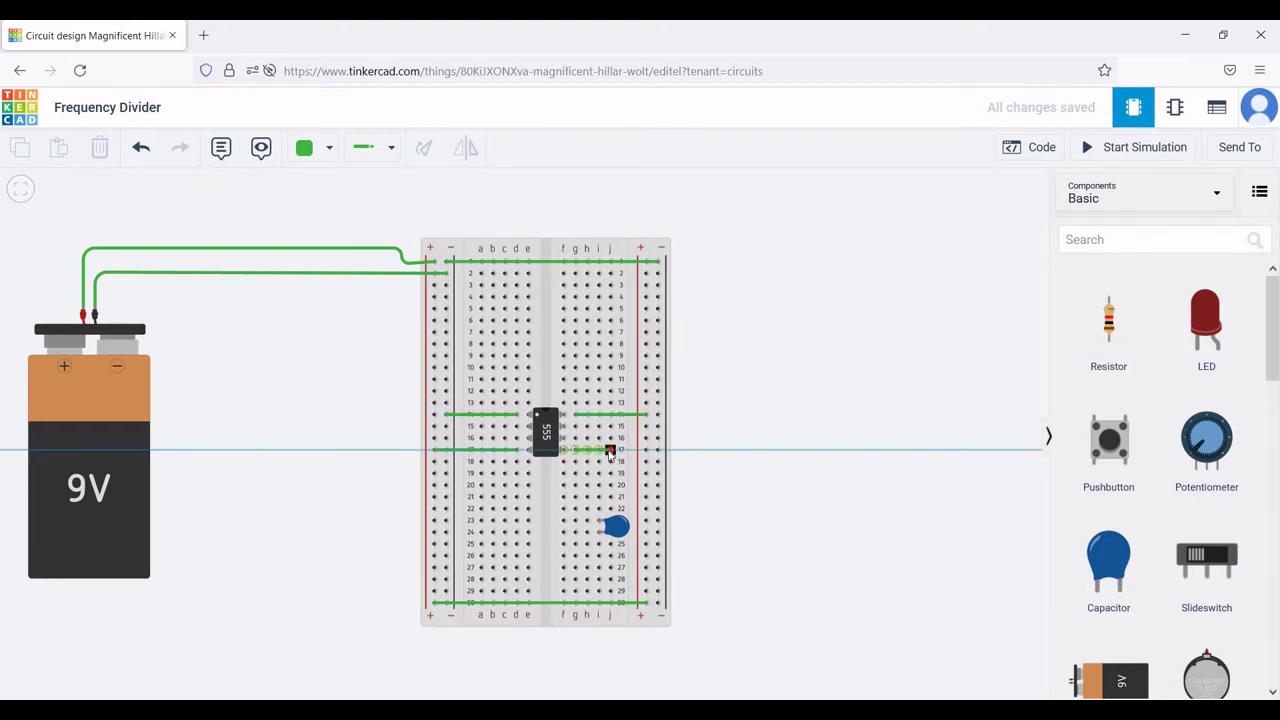
click(610, 450)
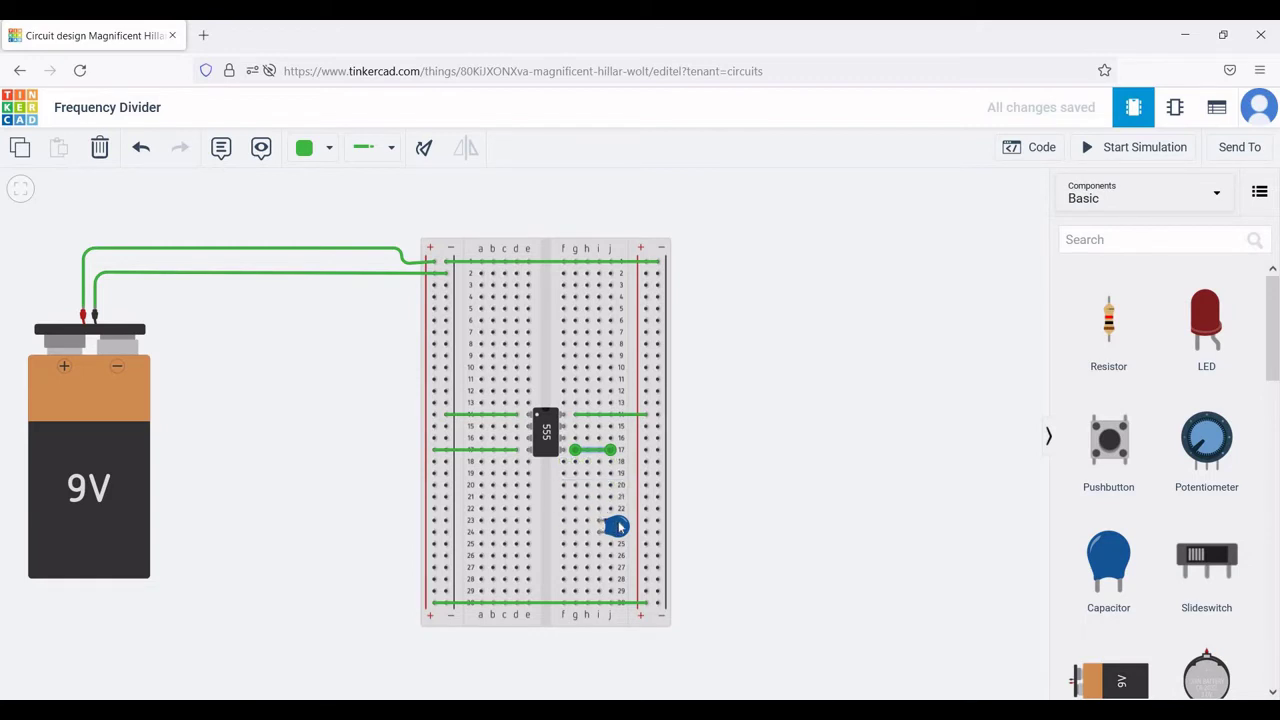
drag(619, 527, 629, 527)
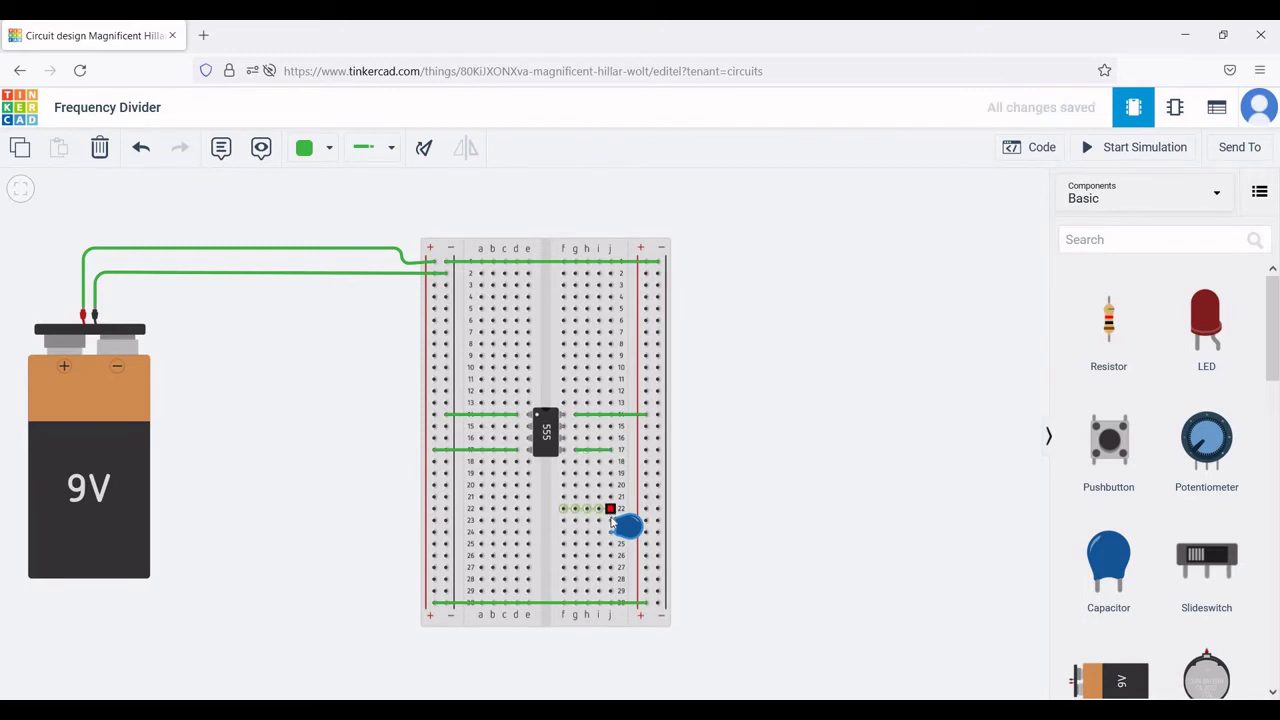
click(610, 512)
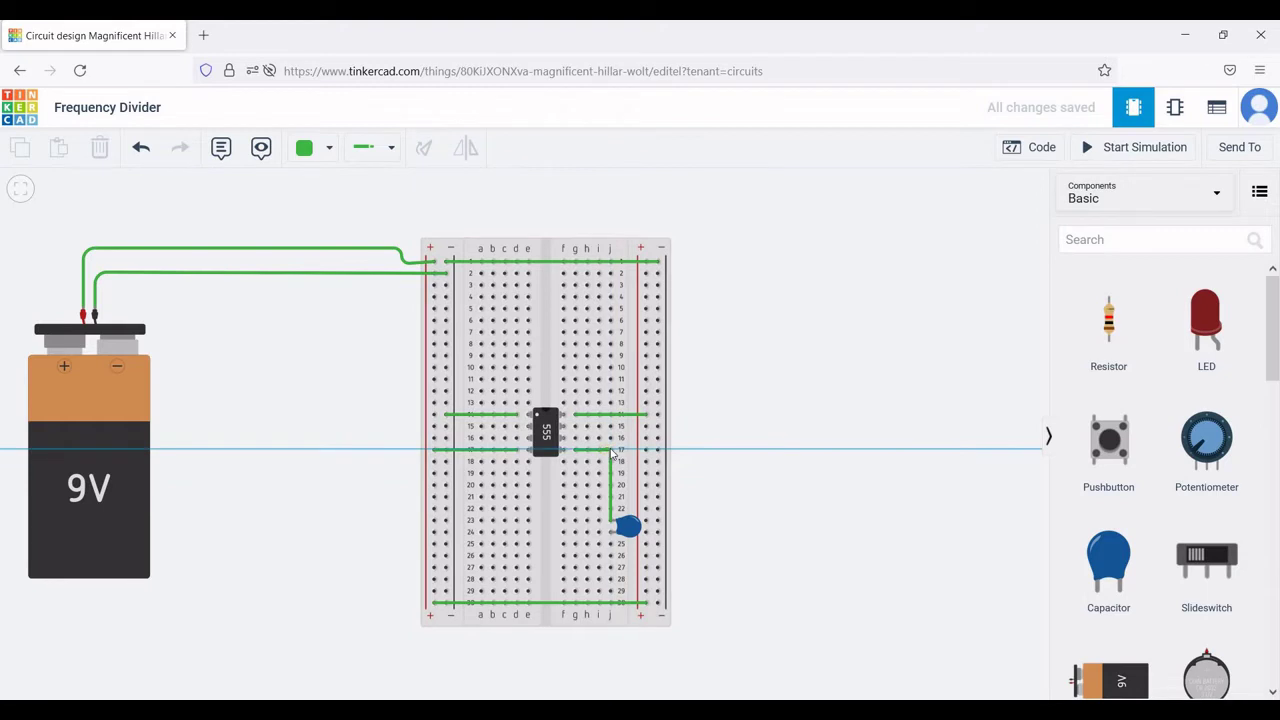
click(610, 450)
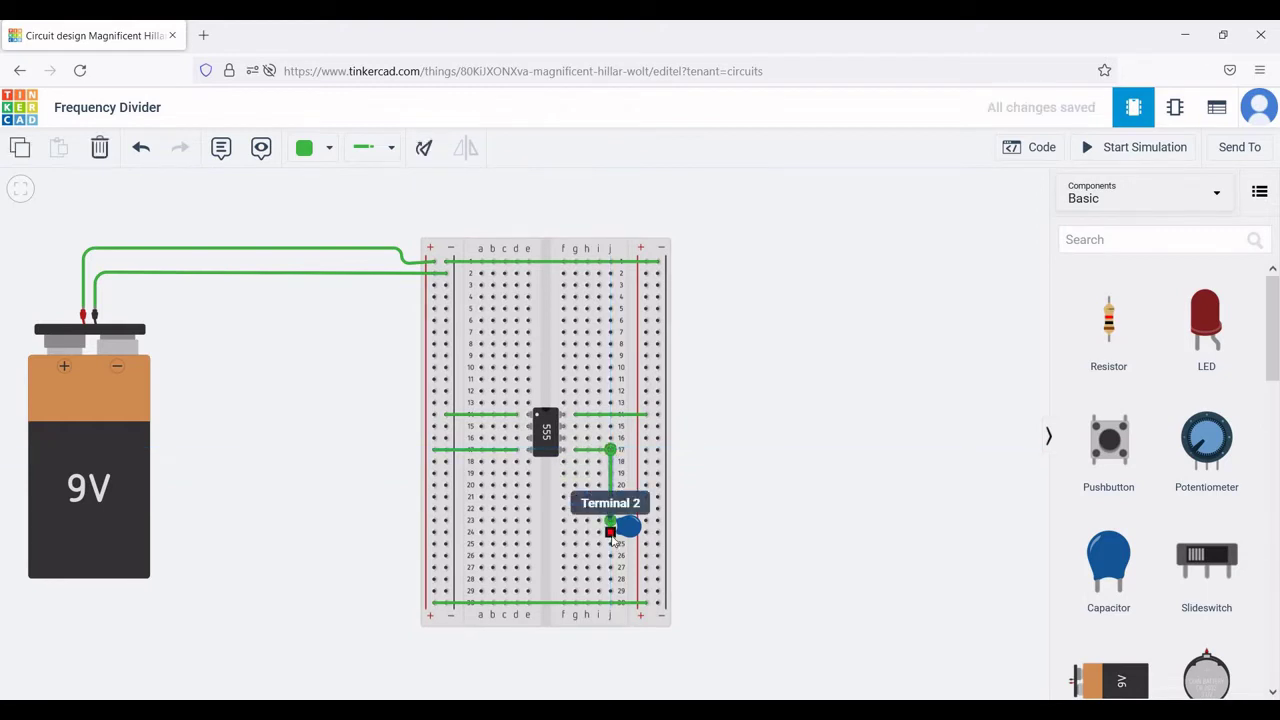
click(611, 533)
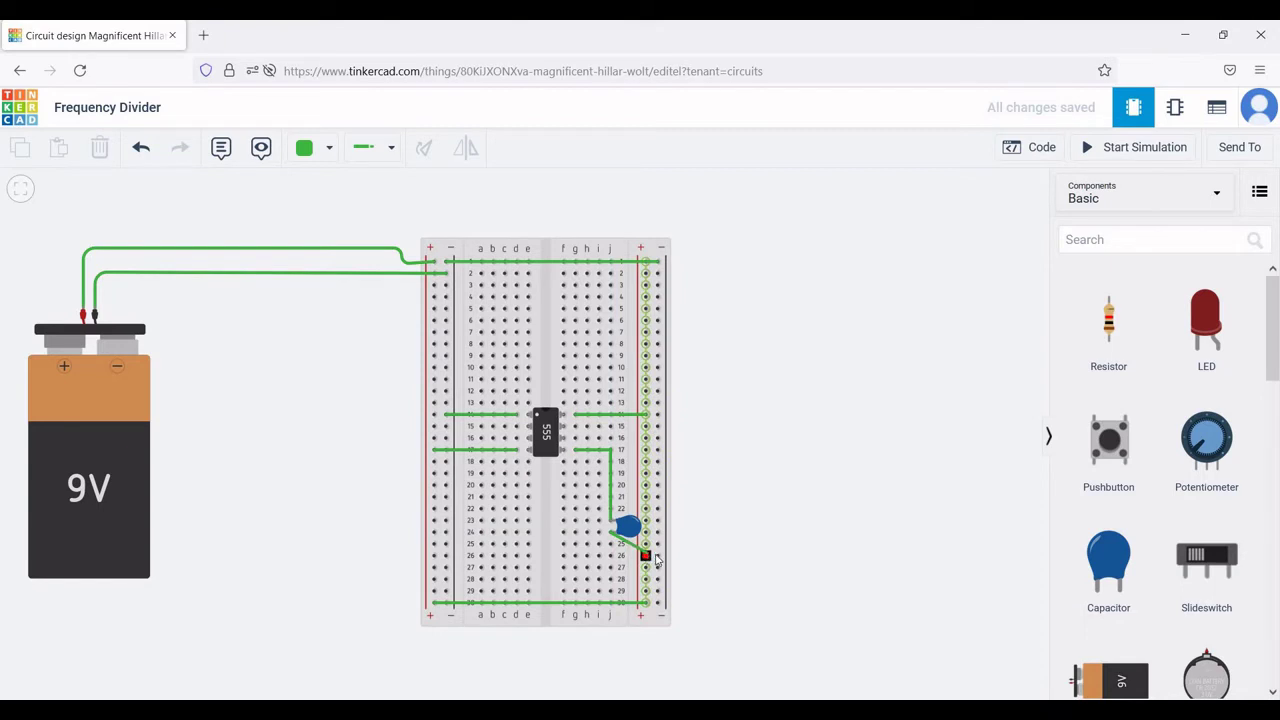
click(657, 557)
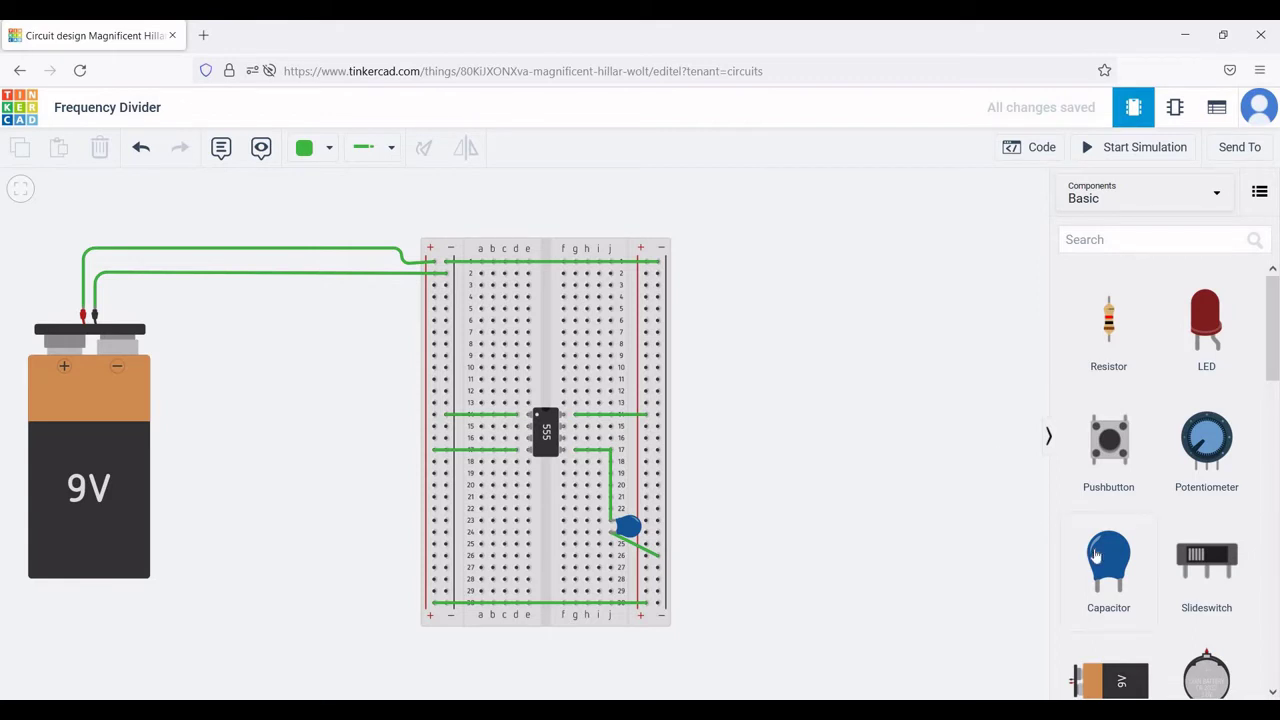
- Place a second capacitor at rows 25–26 left of the 555, rotated twice
drag(1096, 556, 534, 483)
drag(503, 553, 492, 556)
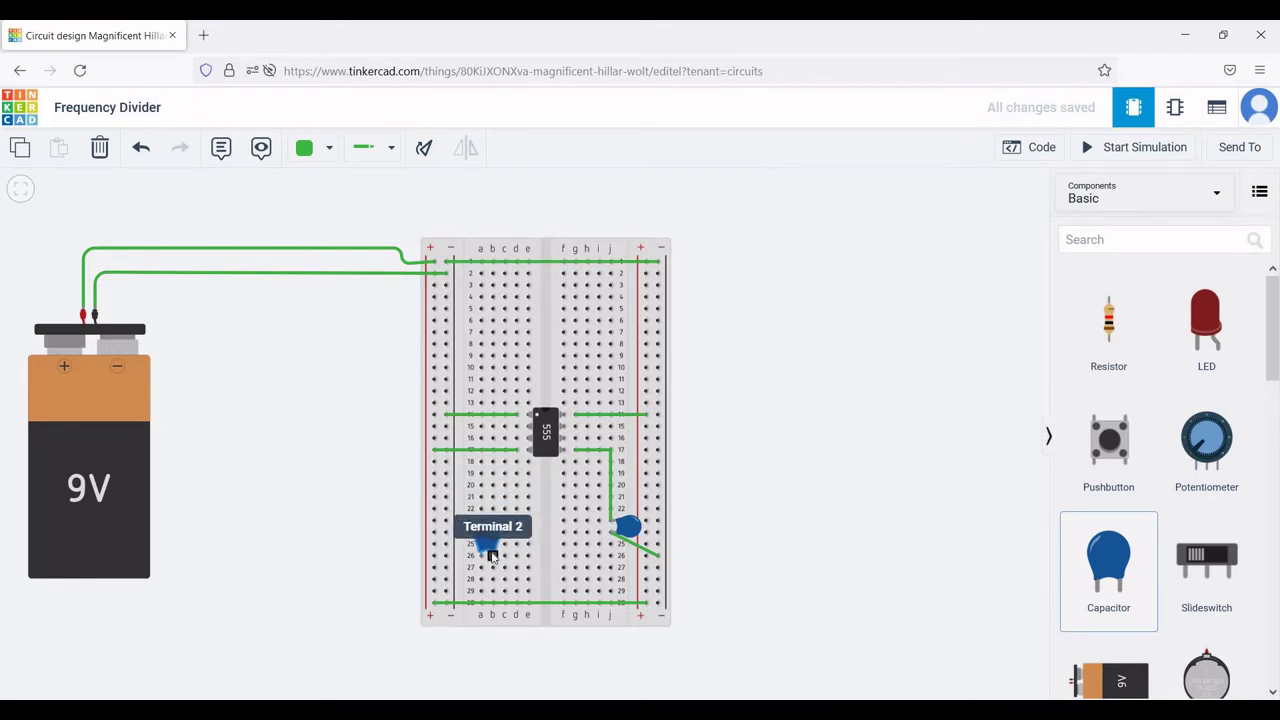
key(r)
key(r)
key(r)
key(r)
key(r)
key(r)
key(r)
key(r)
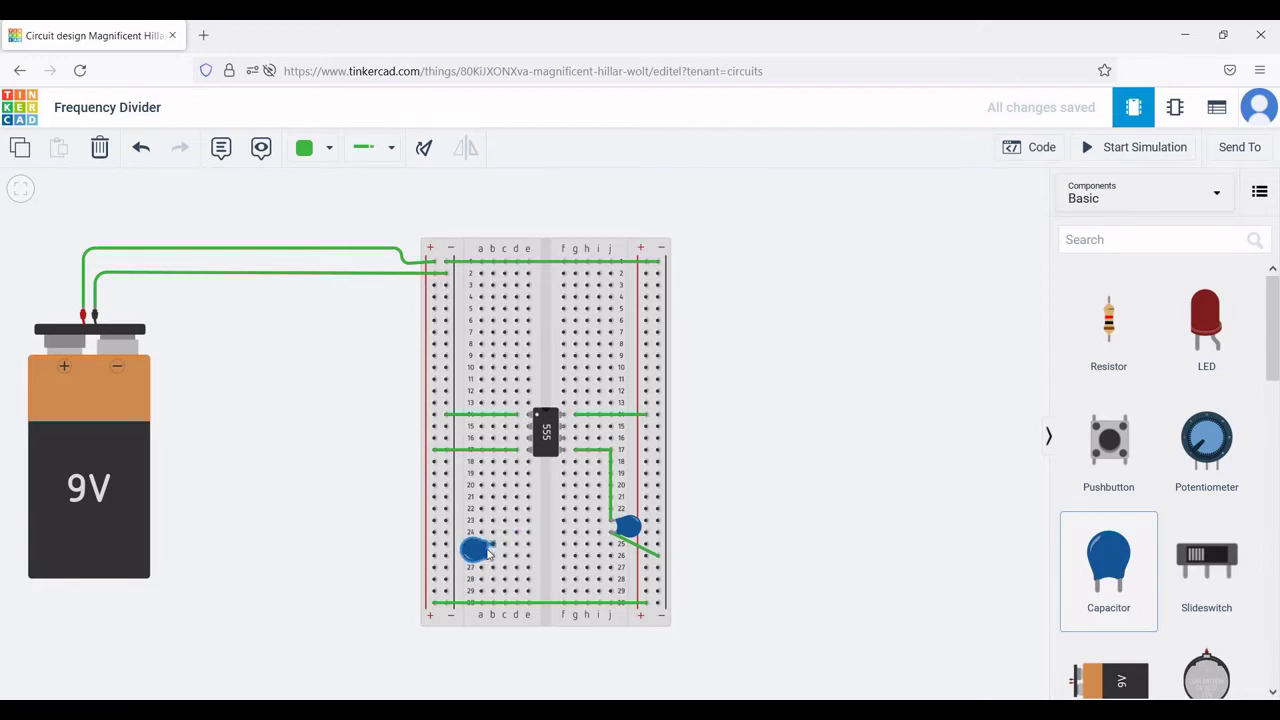
key(r)
key(r)
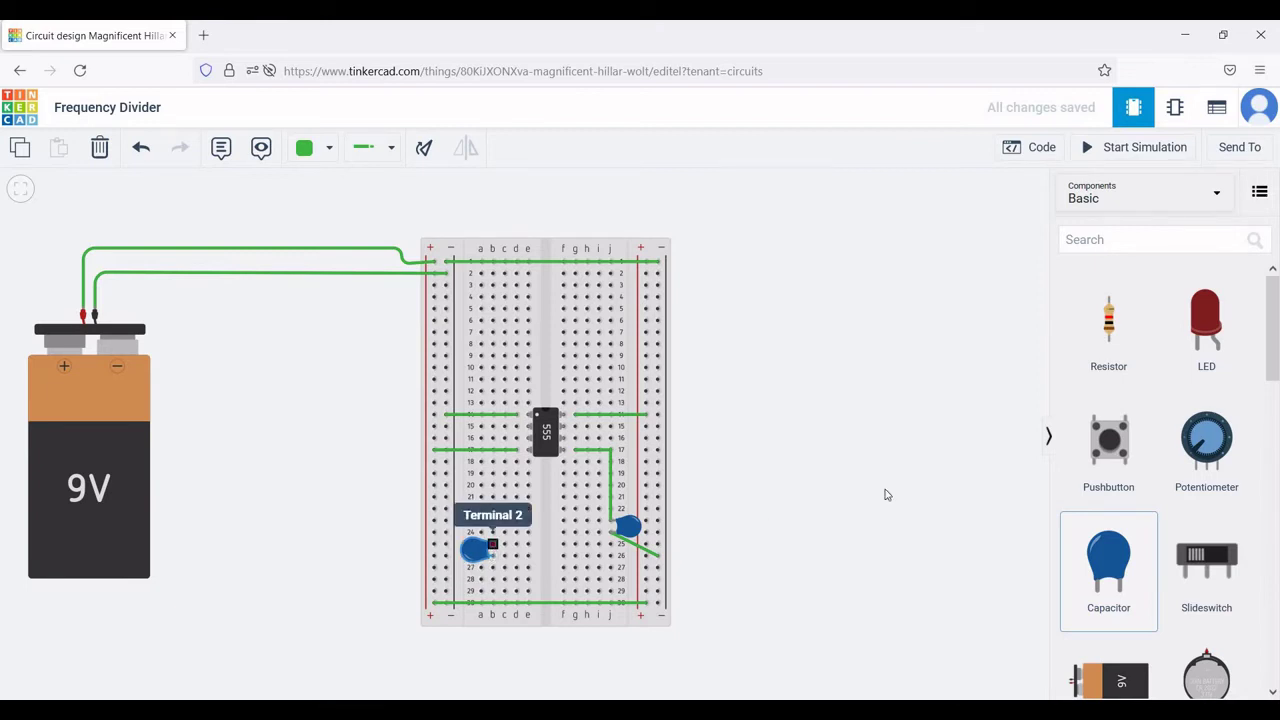
click(949, 482)
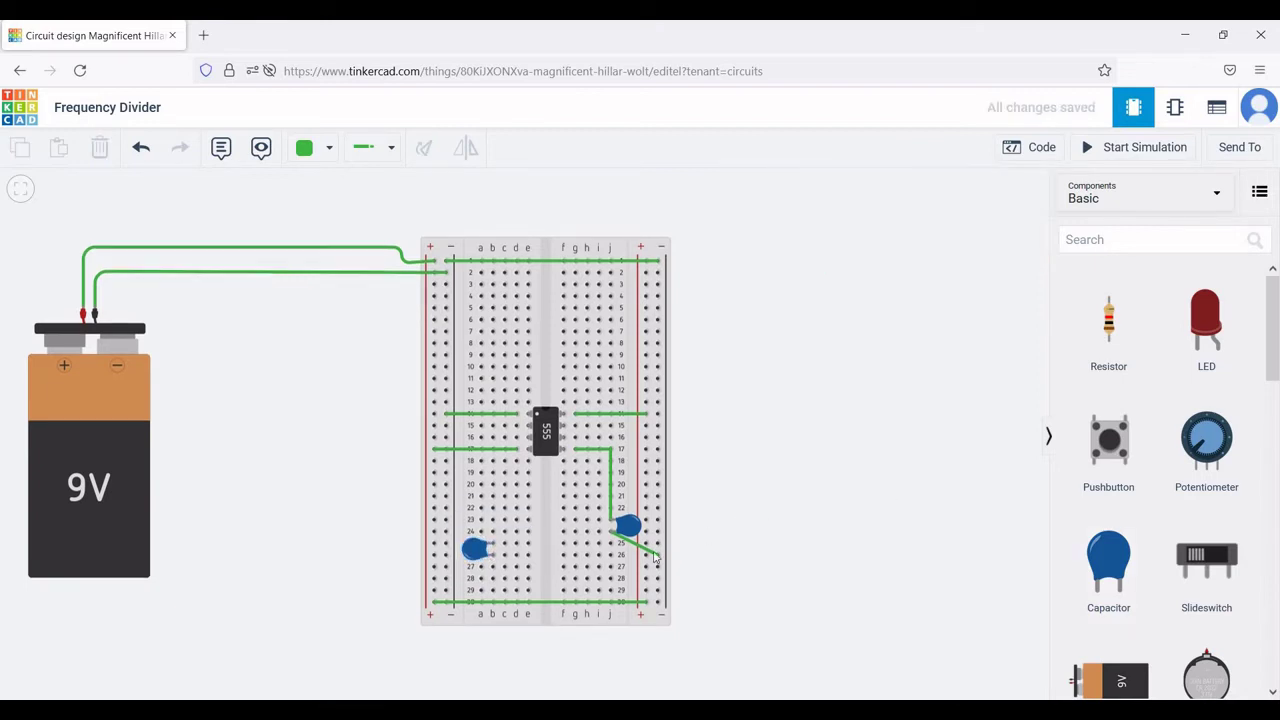
- Wire the second capacitor's Terminal 1 to the bottom-left rail
click(481, 580)
click(452, 579)
click(930, 485)
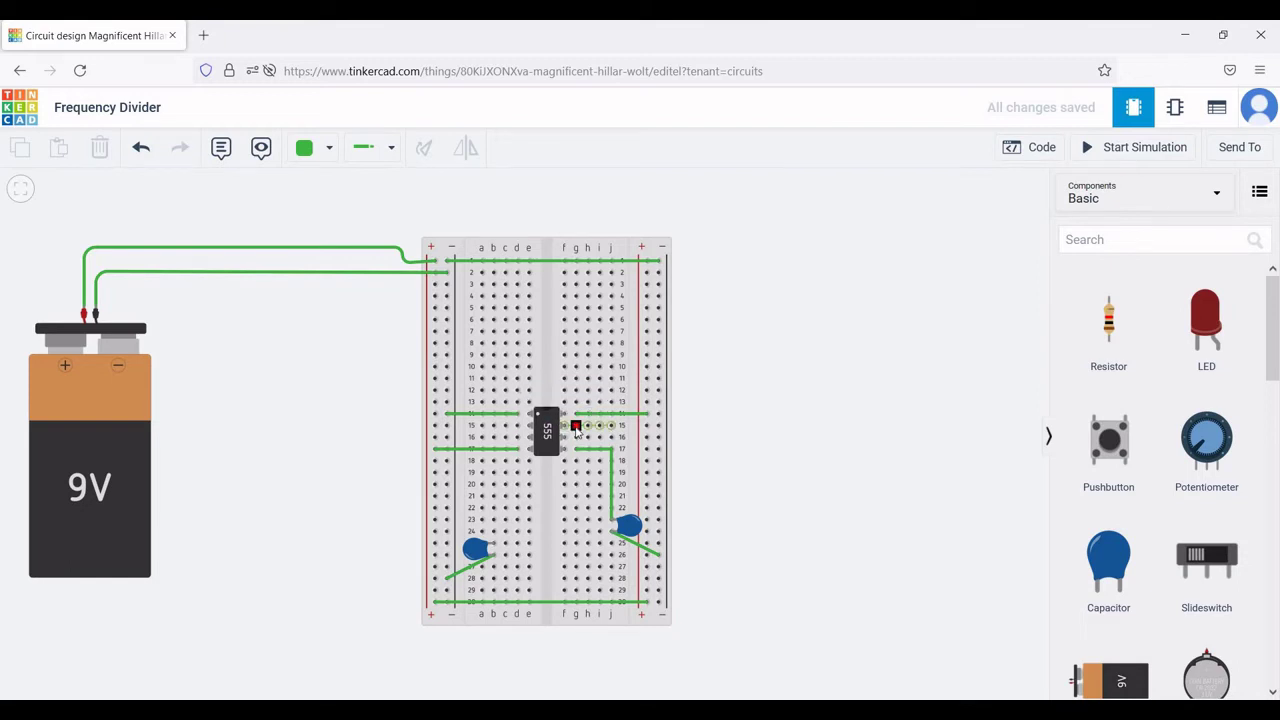
- Add a short jumper joining rows 15 and 16 beside the 555
click(576, 425)
click(576, 437)
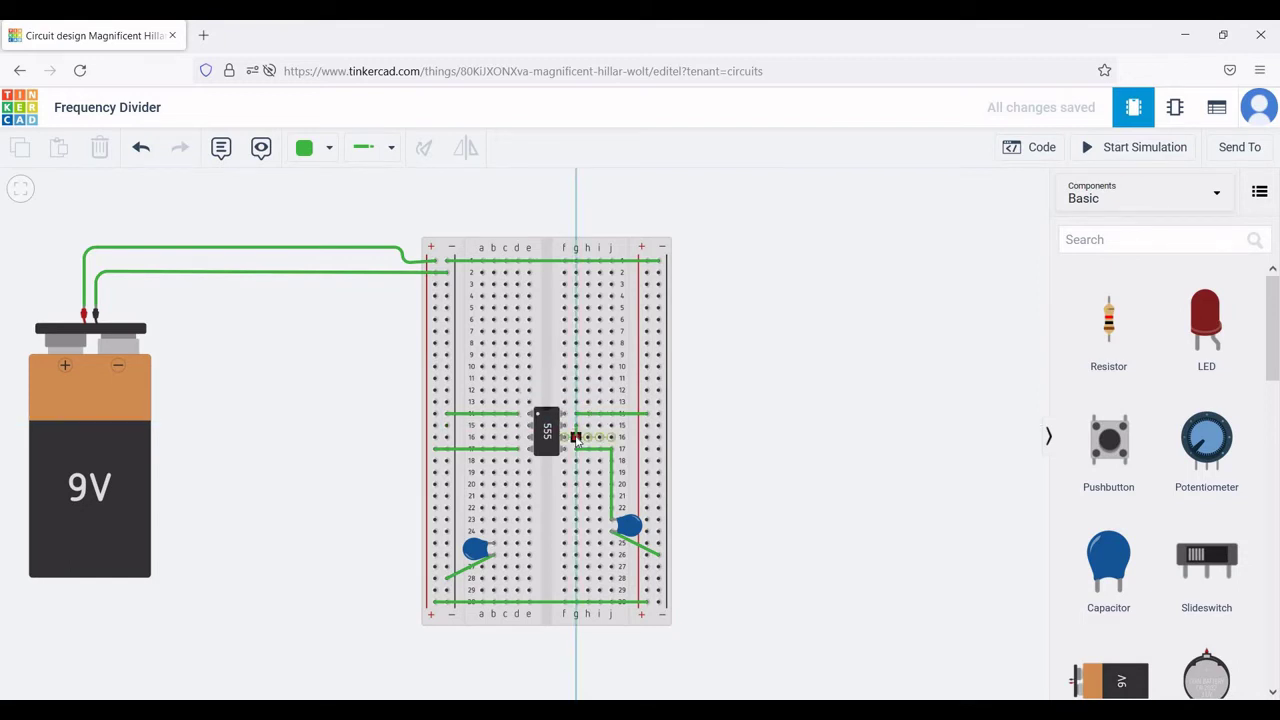
click(781, 404)
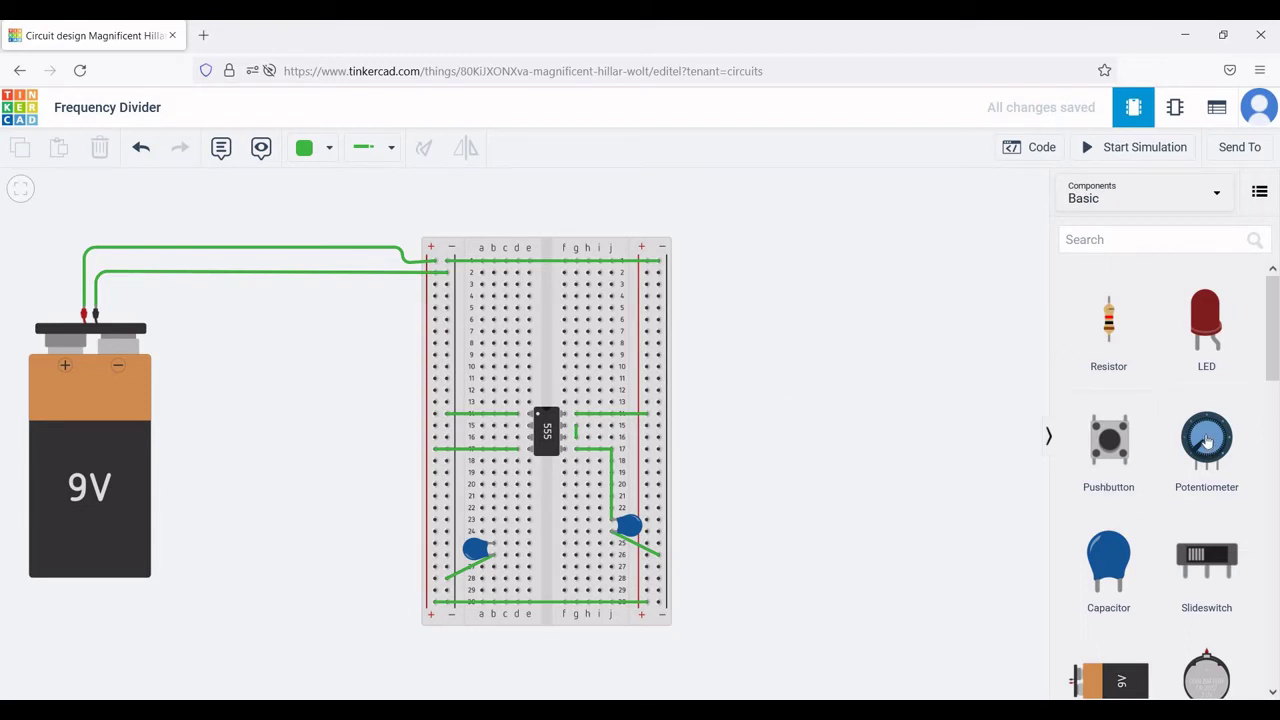
- Place a rotated potentiometer on the breadboard's upper-right columns
drag(1206, 440, 847, 358)
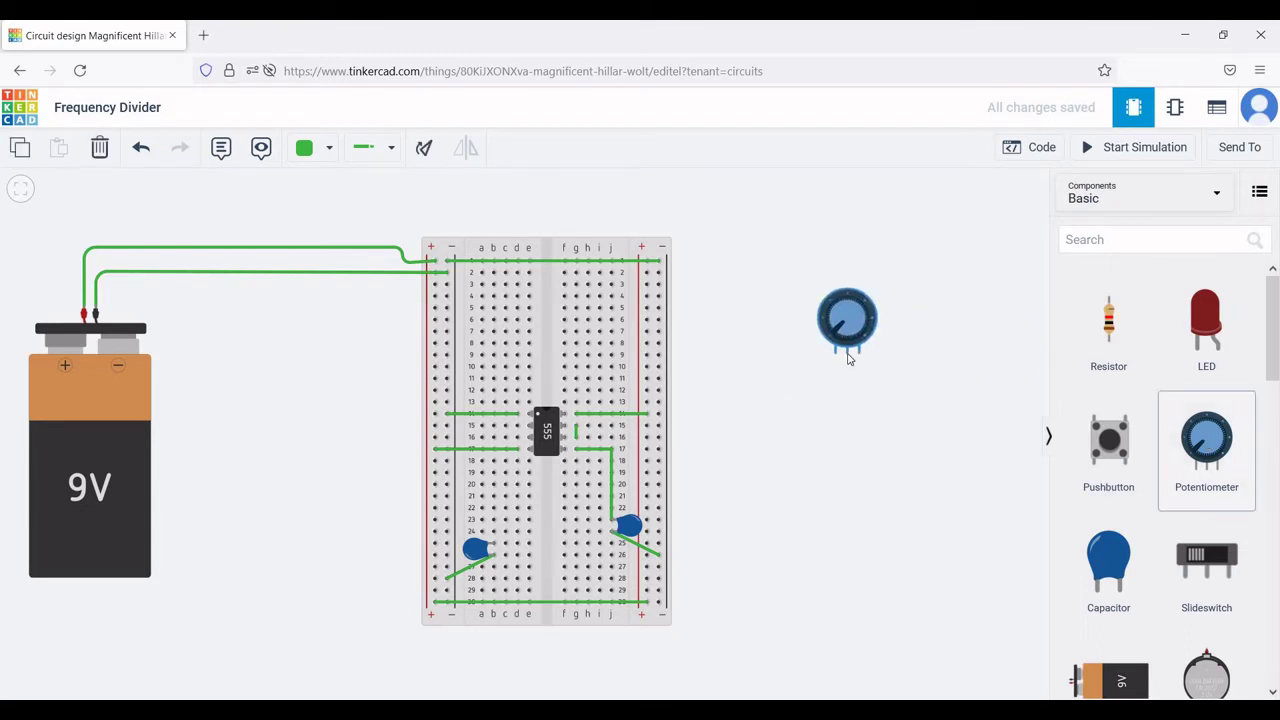
key(r)
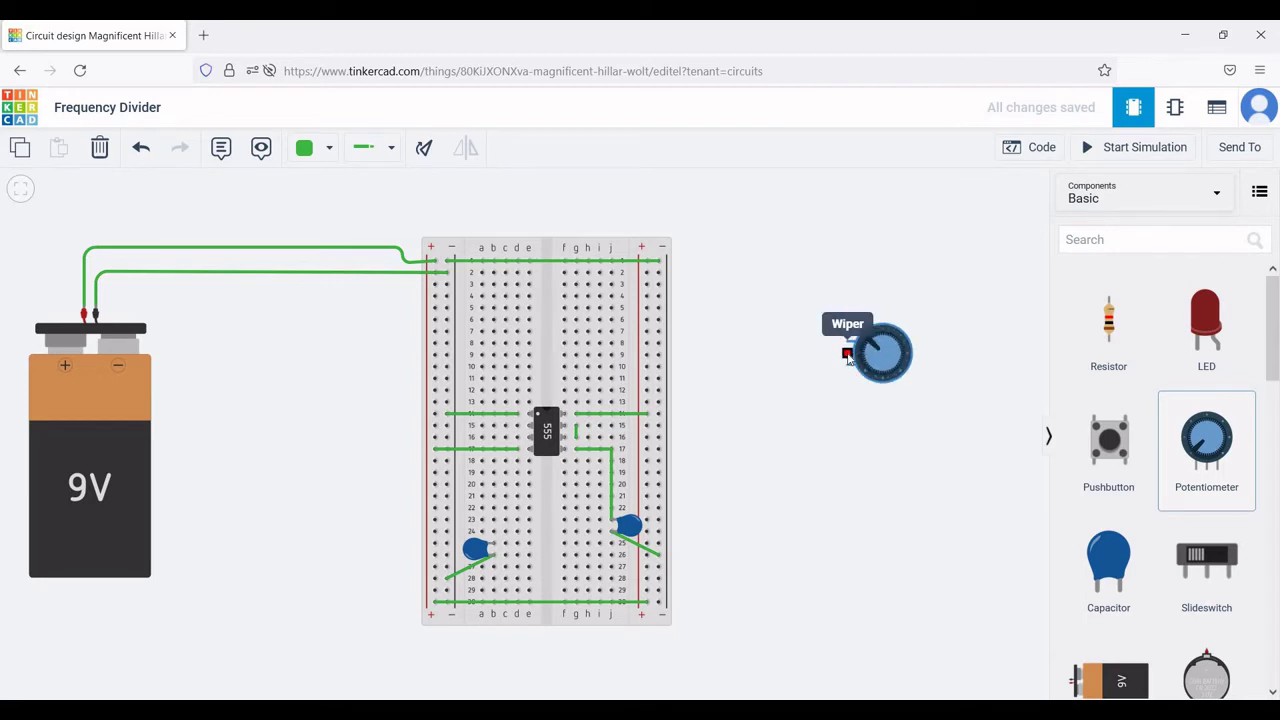
drag(847, 358, 638, 336)
click(818, 302)
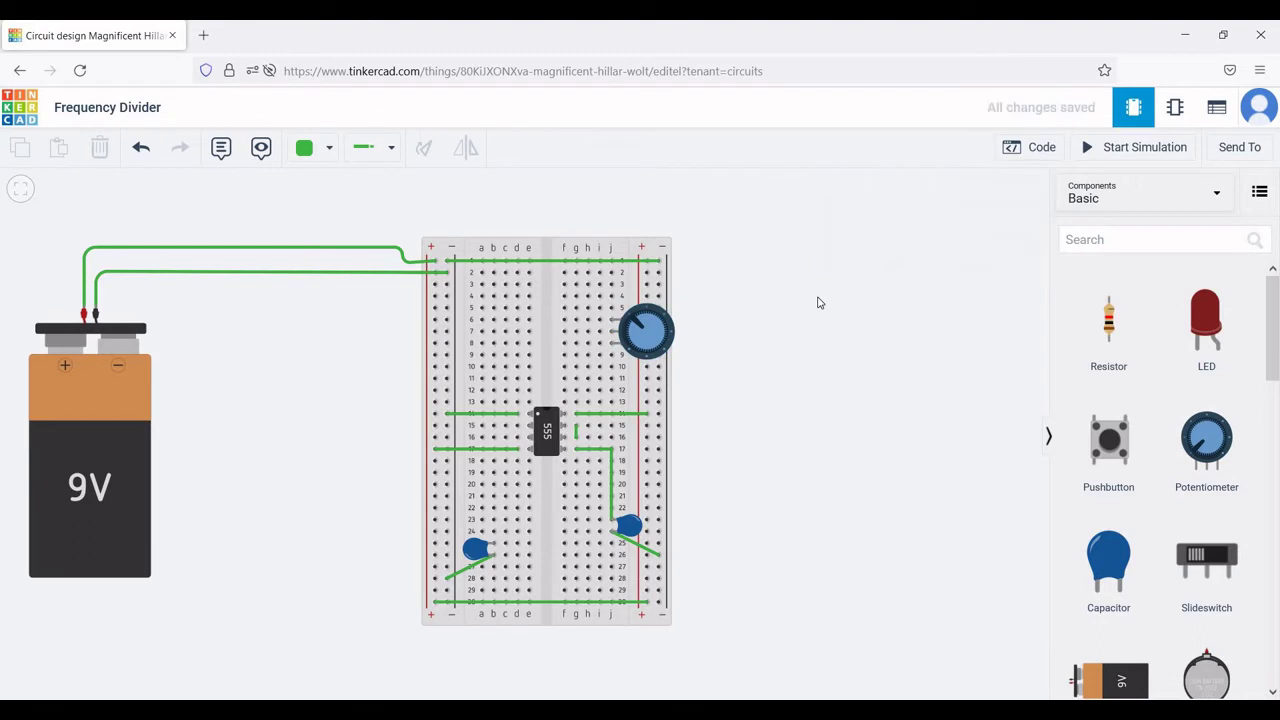
- Wire the potentiometer's terminals to row 15 and the left power rail
click(611, 345)
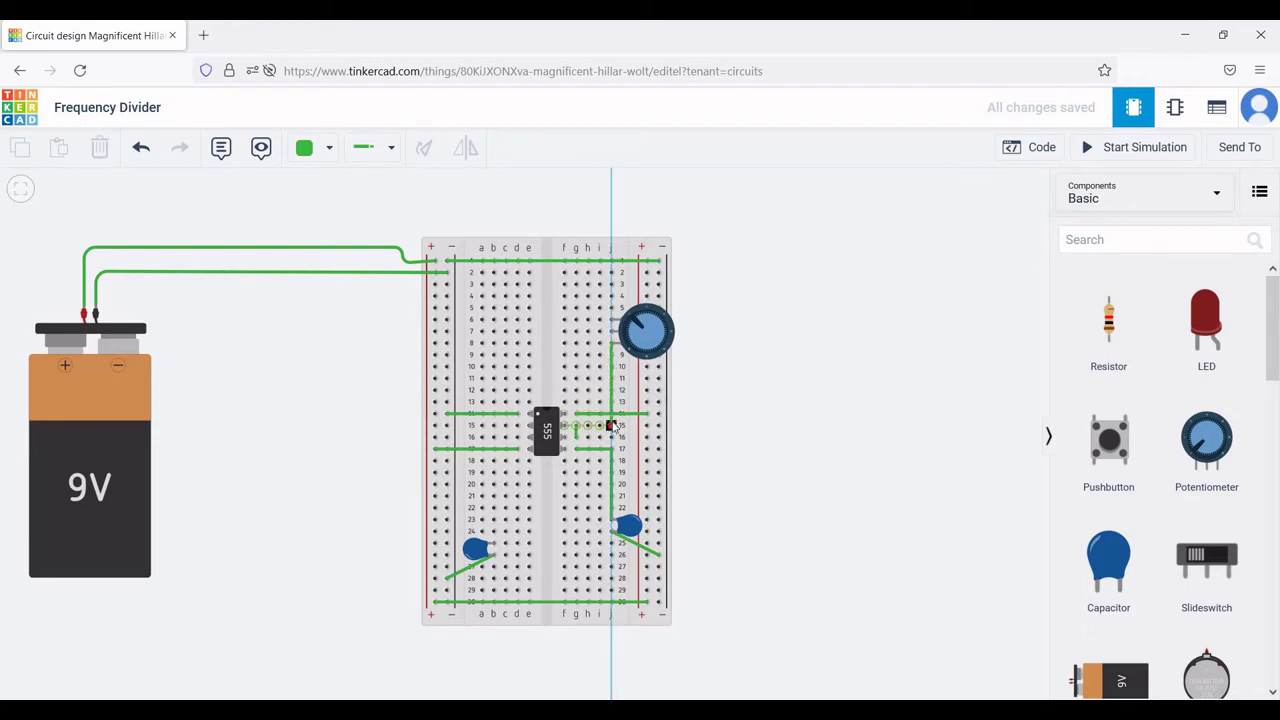
click(612, 426)
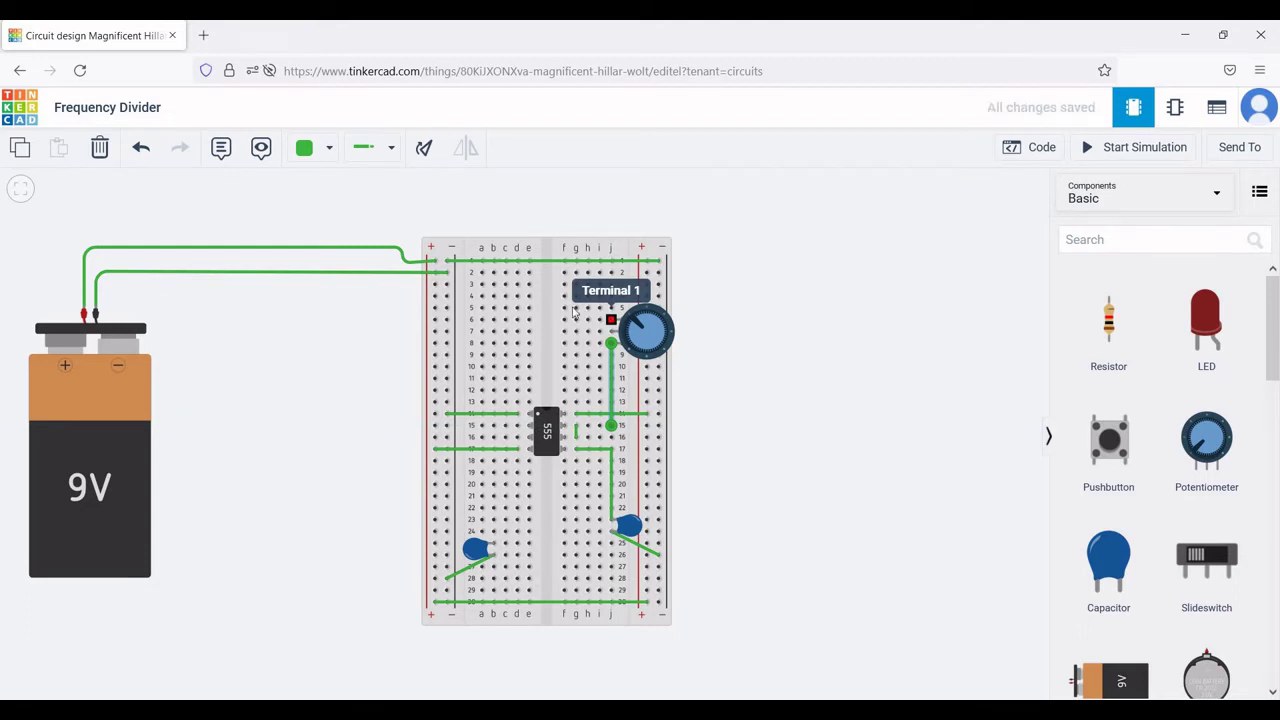
click(610, 319)
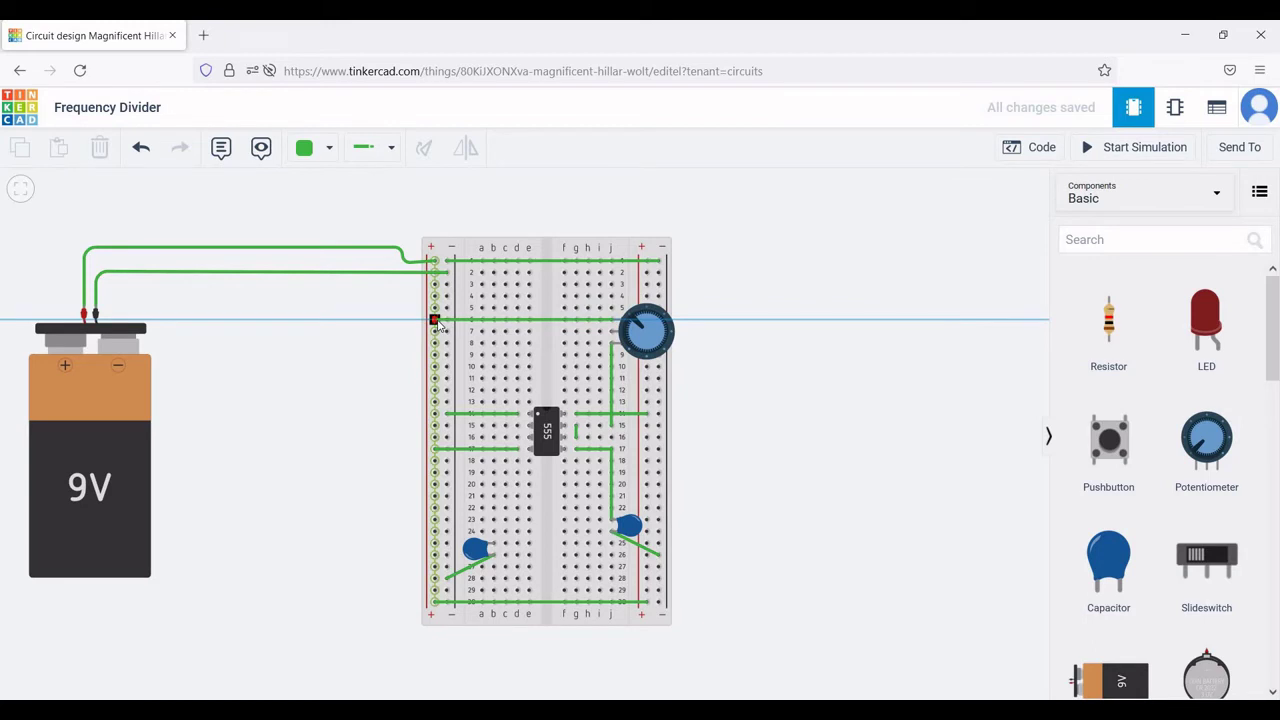
click(435, 320)
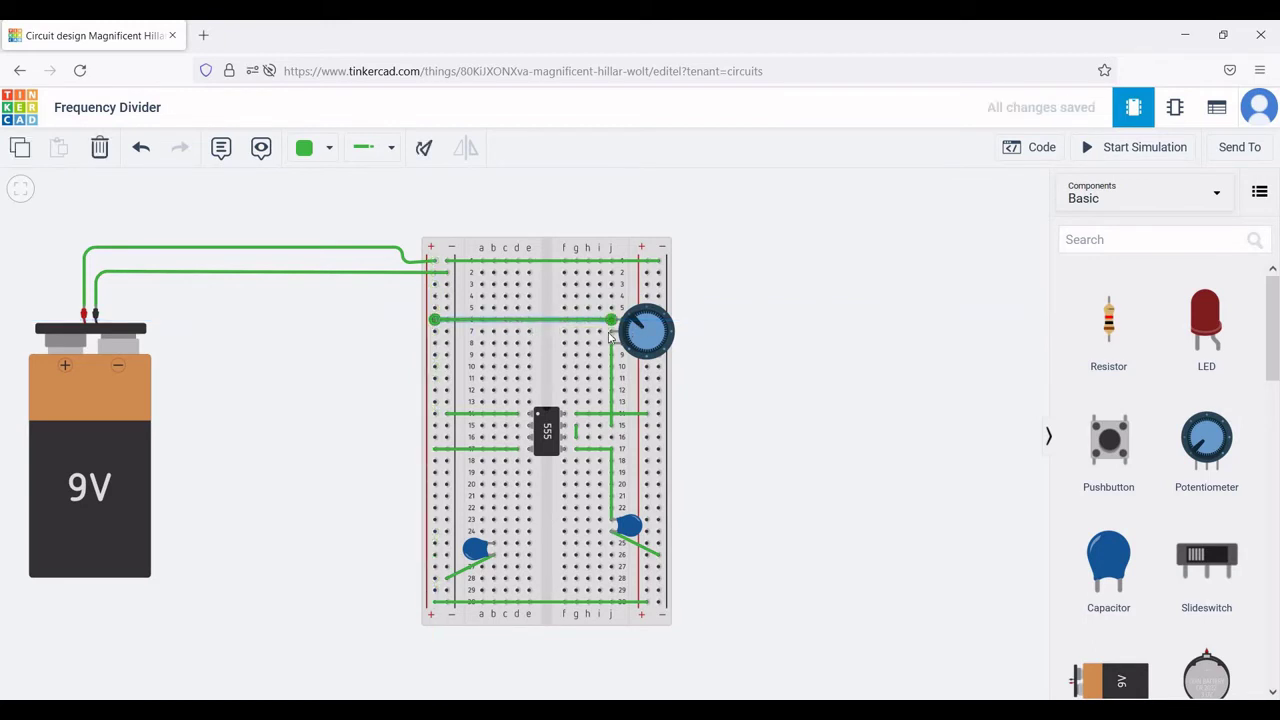
click(611, 333)
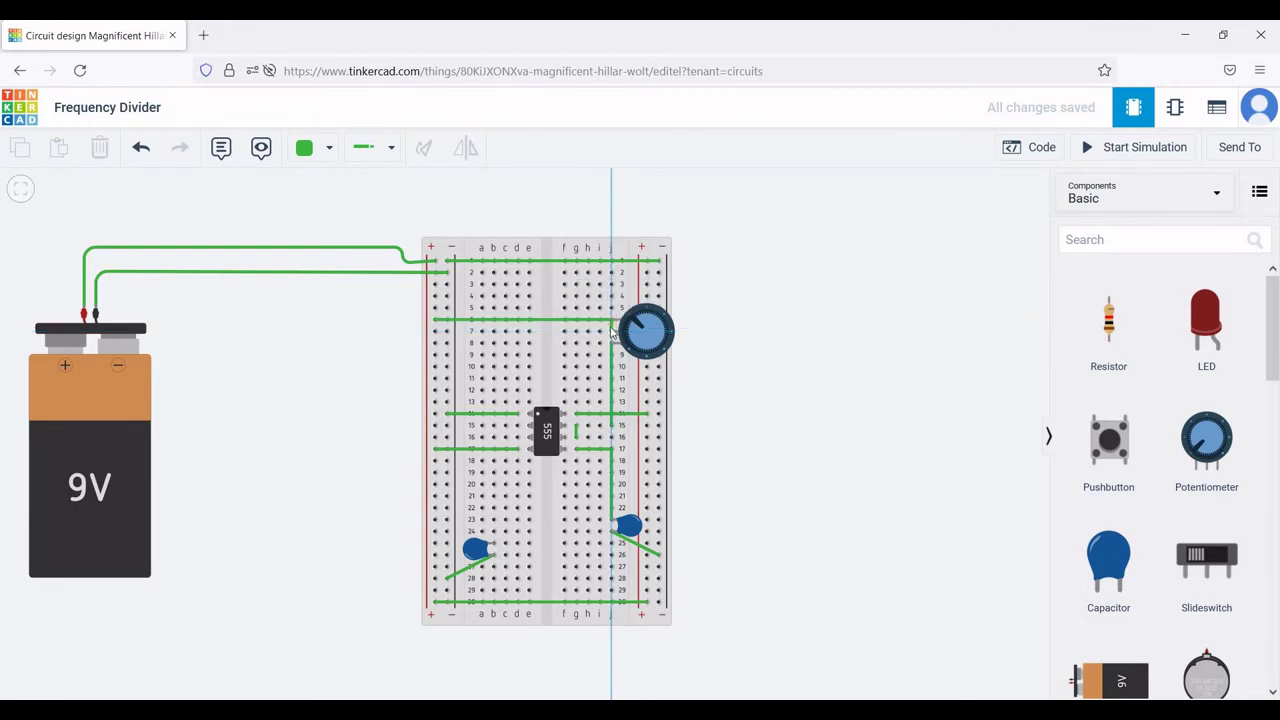
click(611, 320)
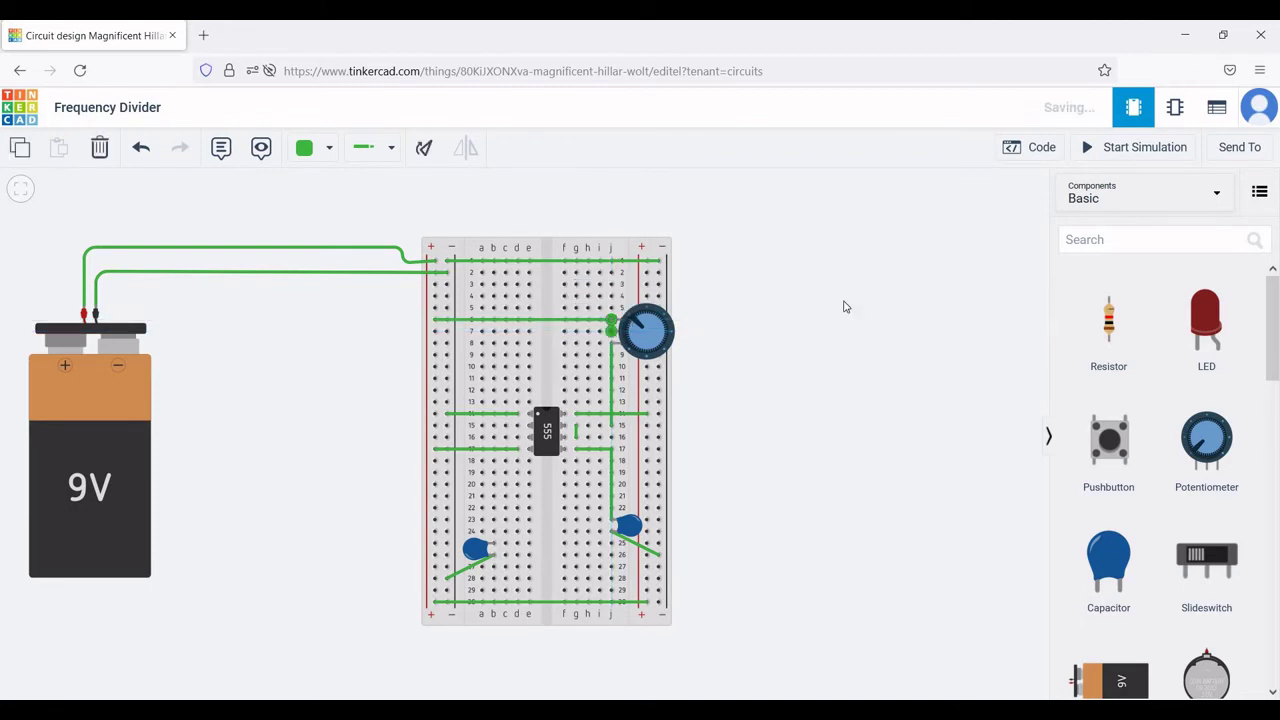
- Wire the left capacitor's Terminal 2 along row 25, and connect row 16 down to row 25
click(843, 307)
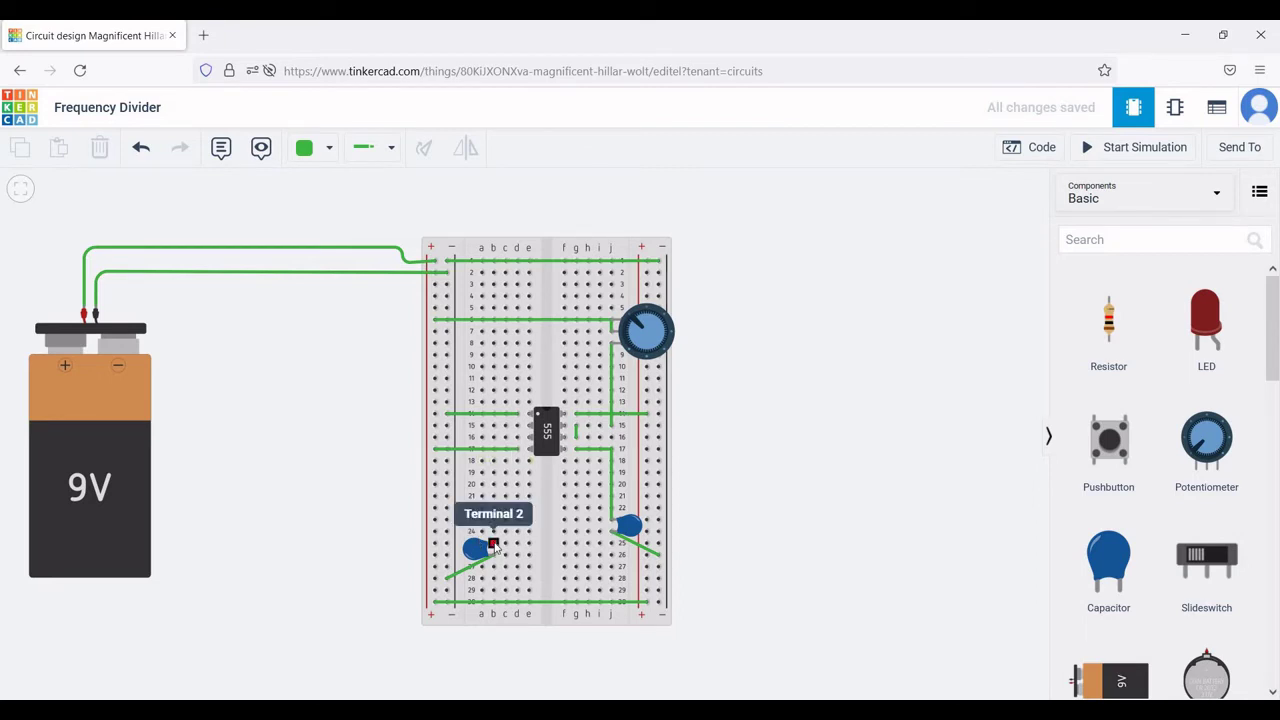
click(493, 545)
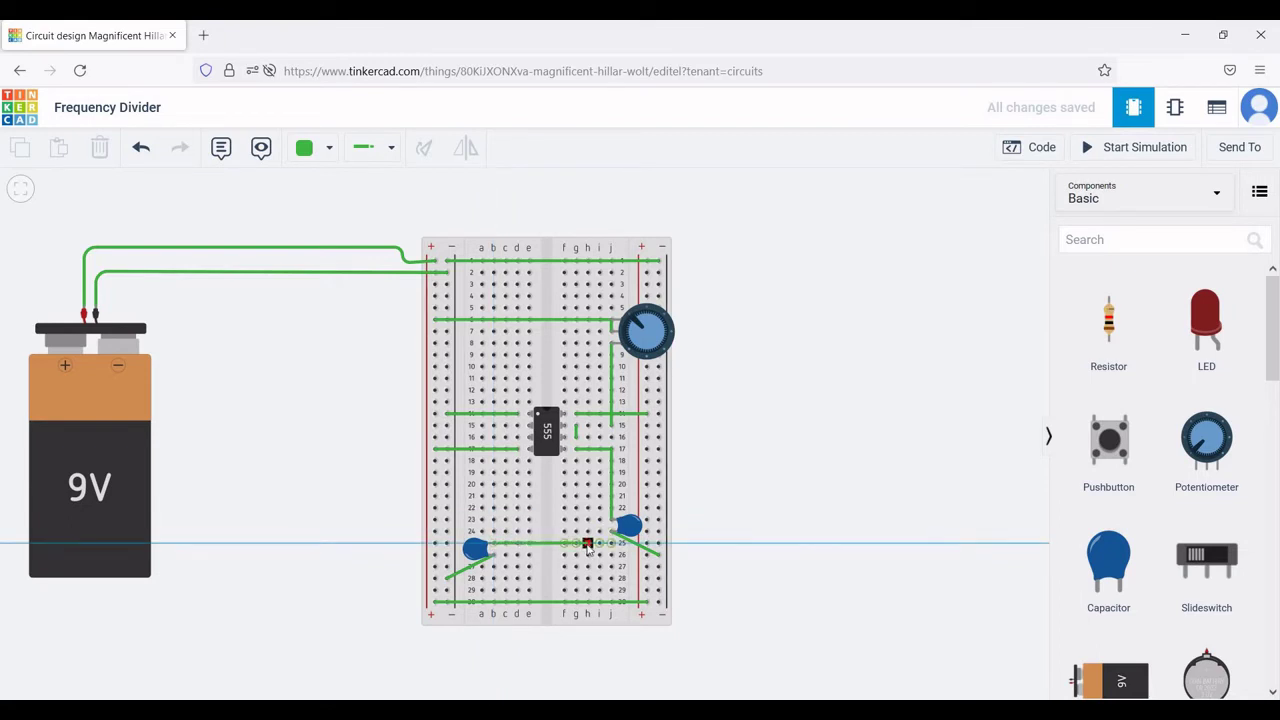
click(588, 544)
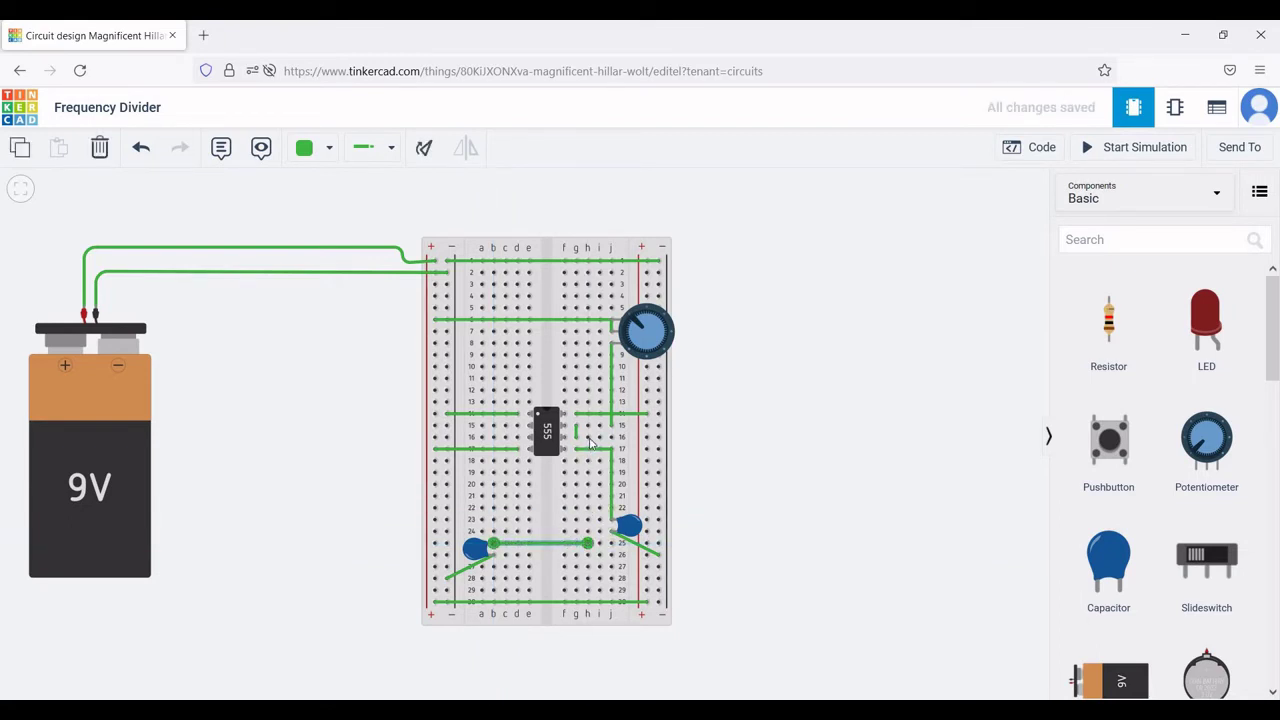
click(587, 437)
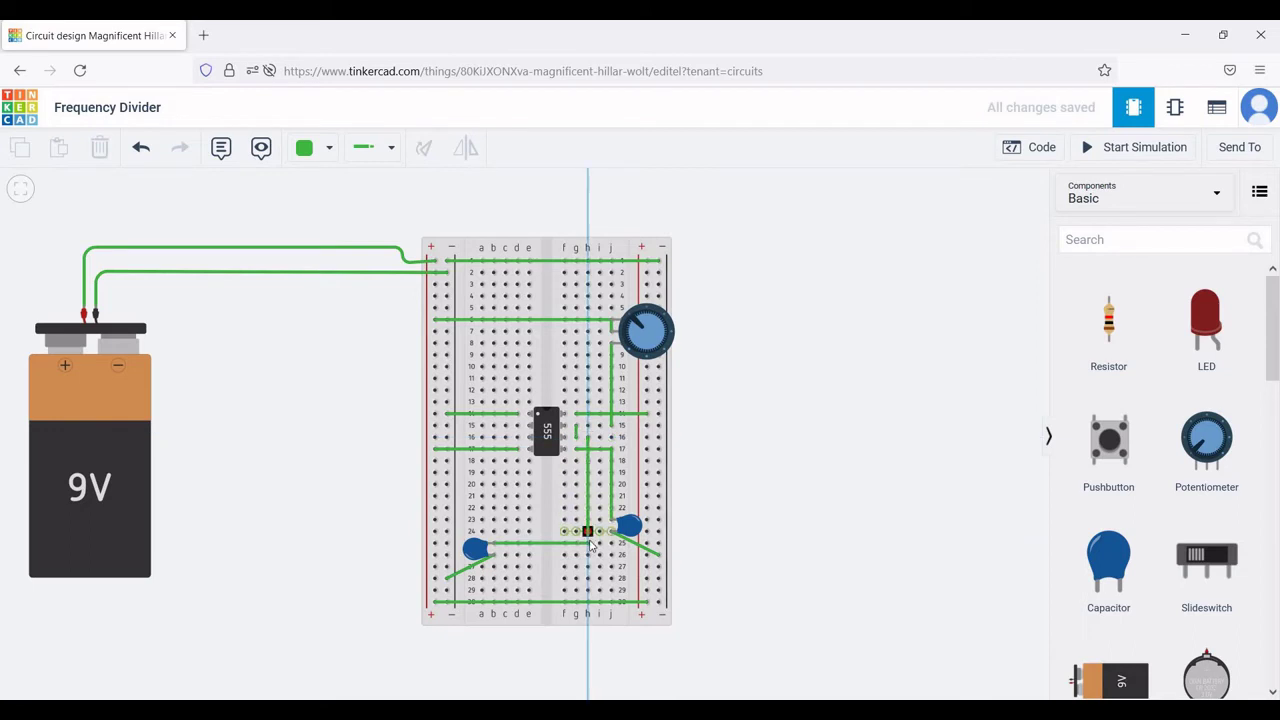
click(588, 544)
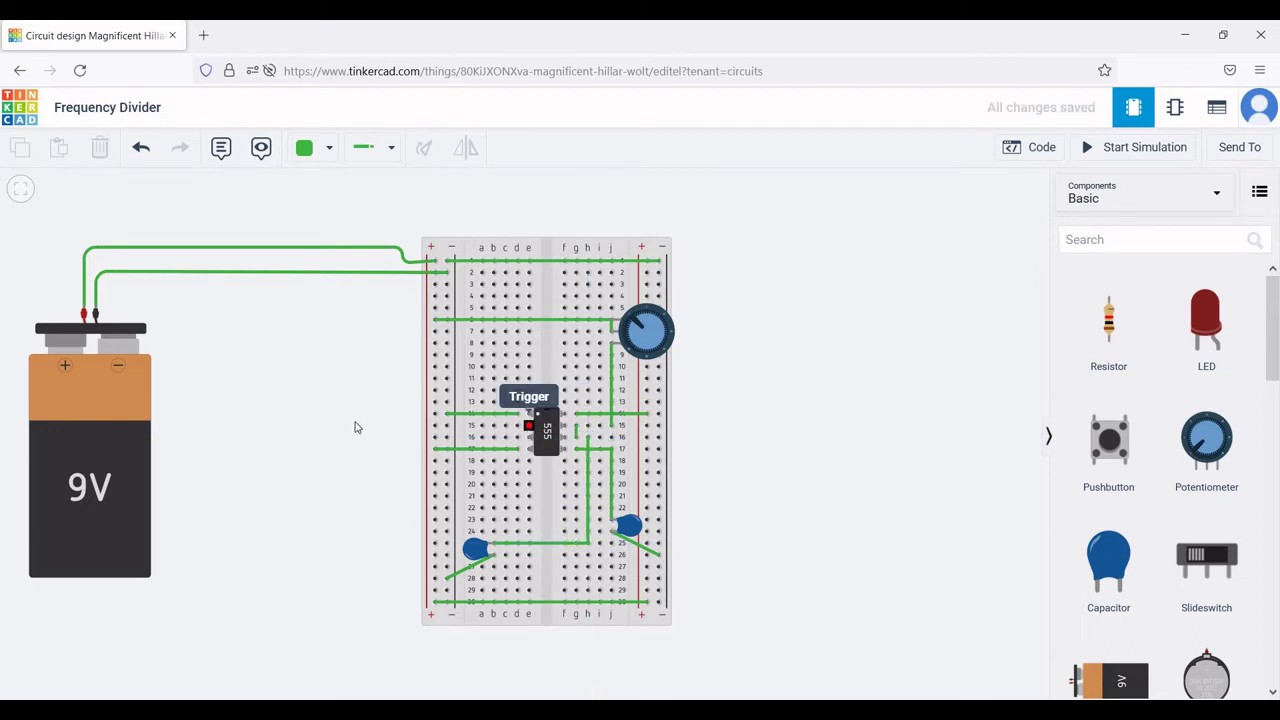
- Search 'func' and place a Function Generator left of the breadboard
click(1098, 241)
text(func)
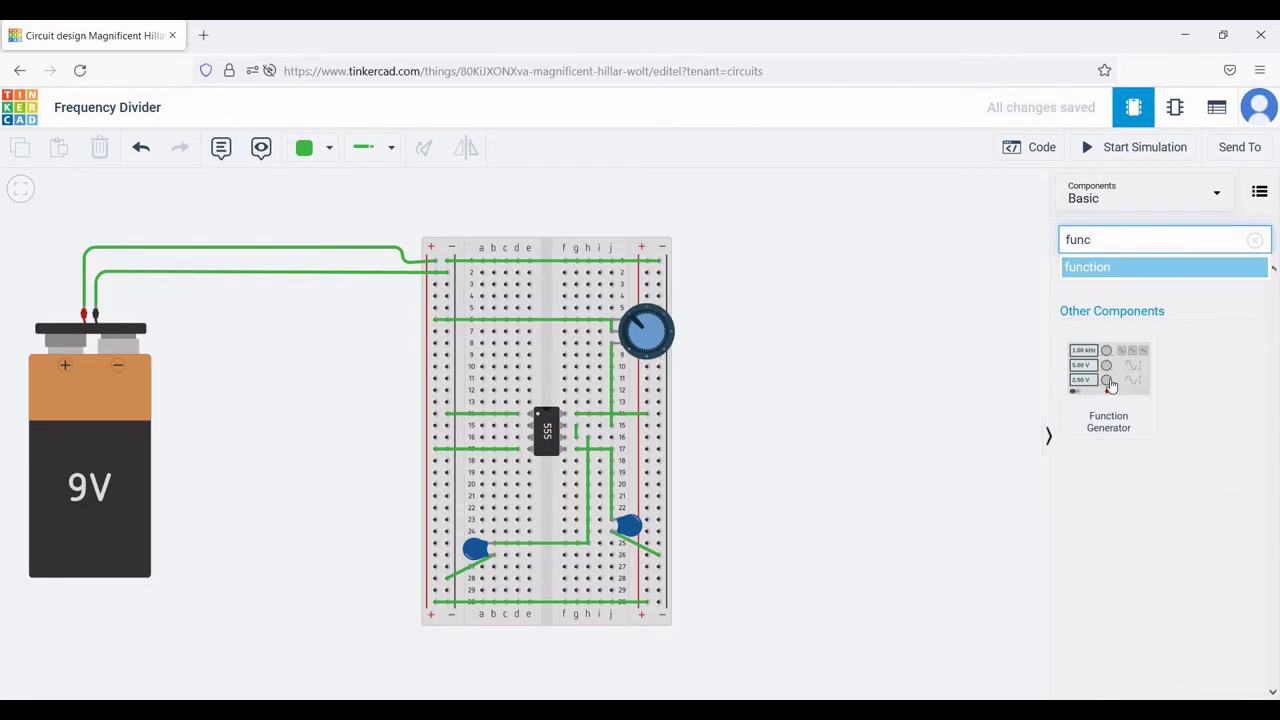
drag(1110, 386, 276, 425)
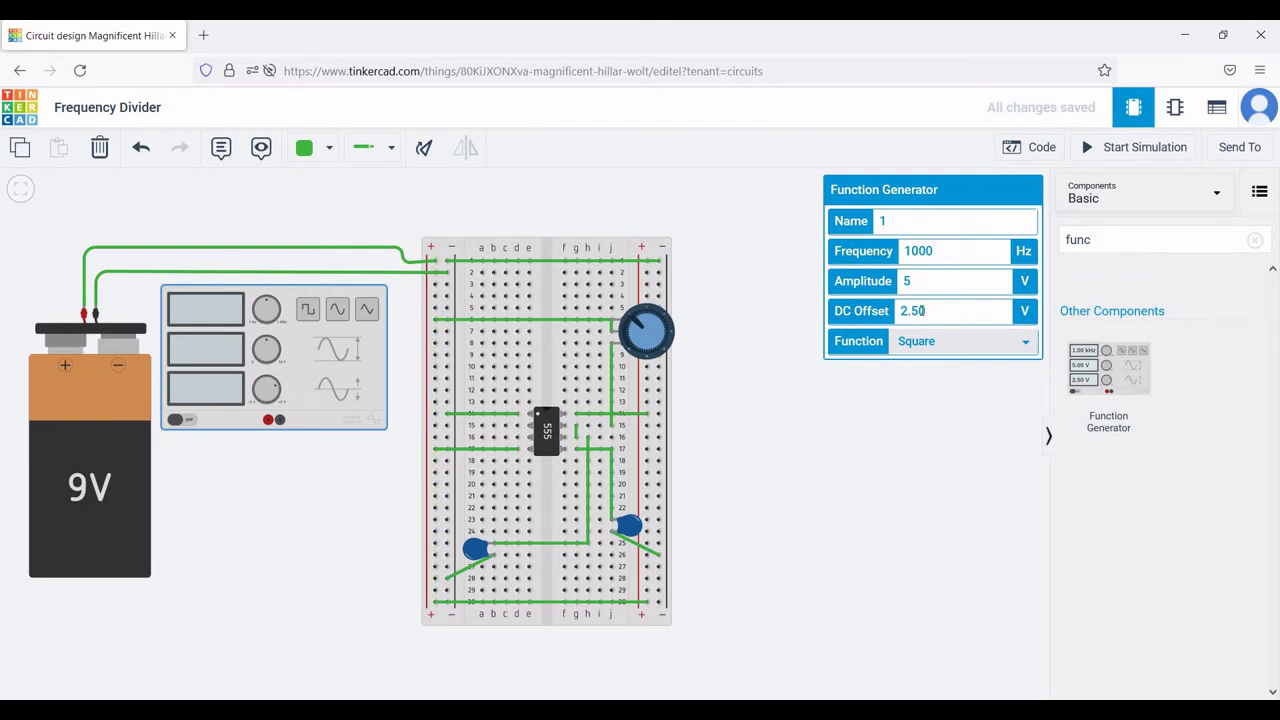
- Wire the function generator's positive terminal to row 15 beside the 555
click(290, 440)
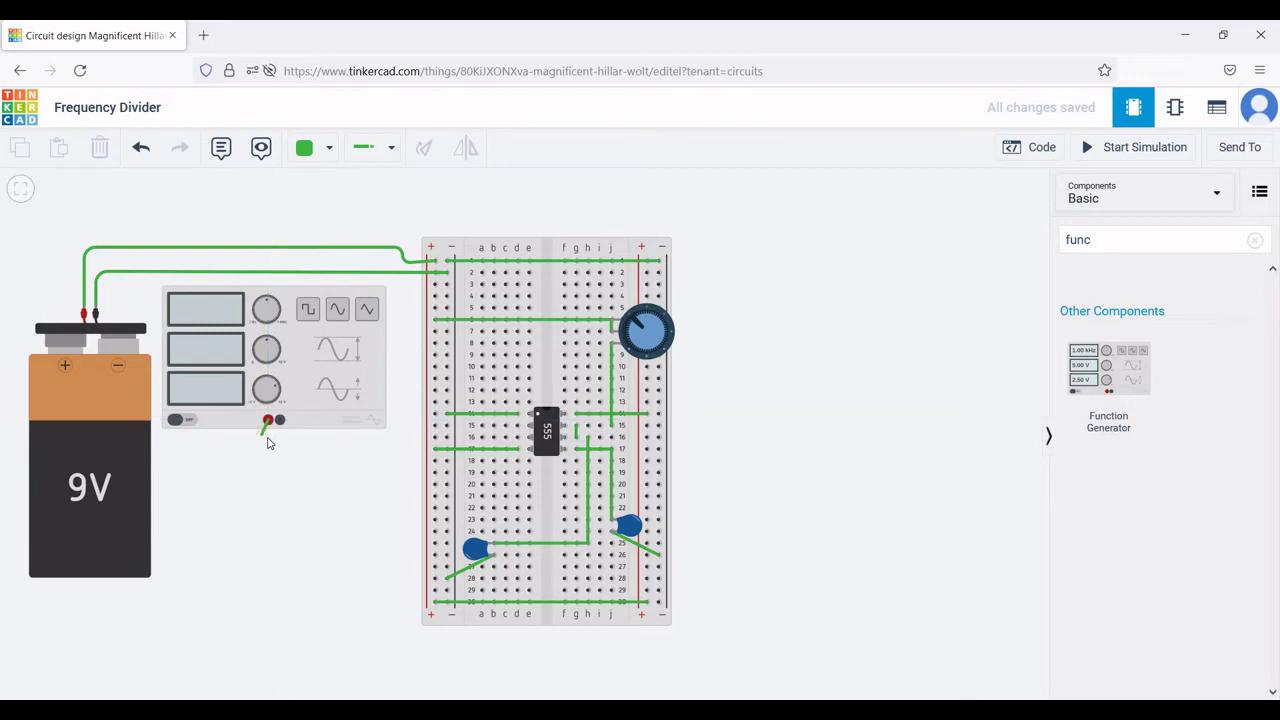
click(268, 421)
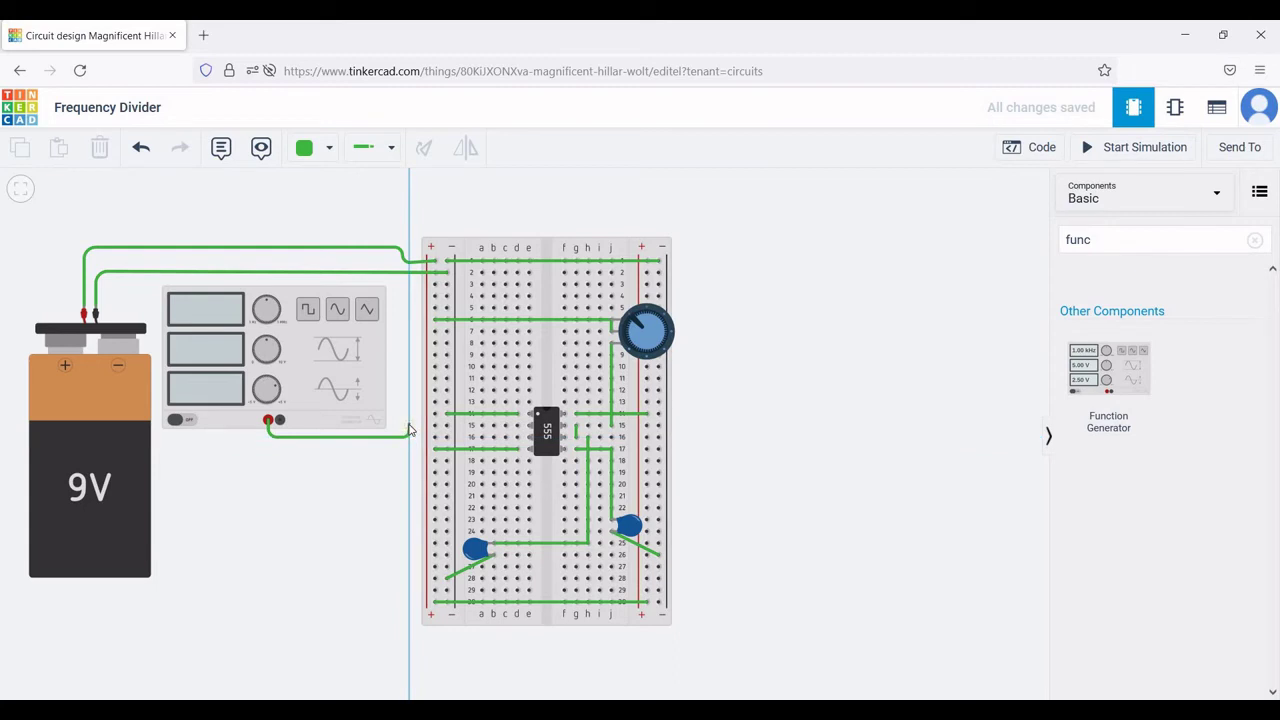
click(408, 430)
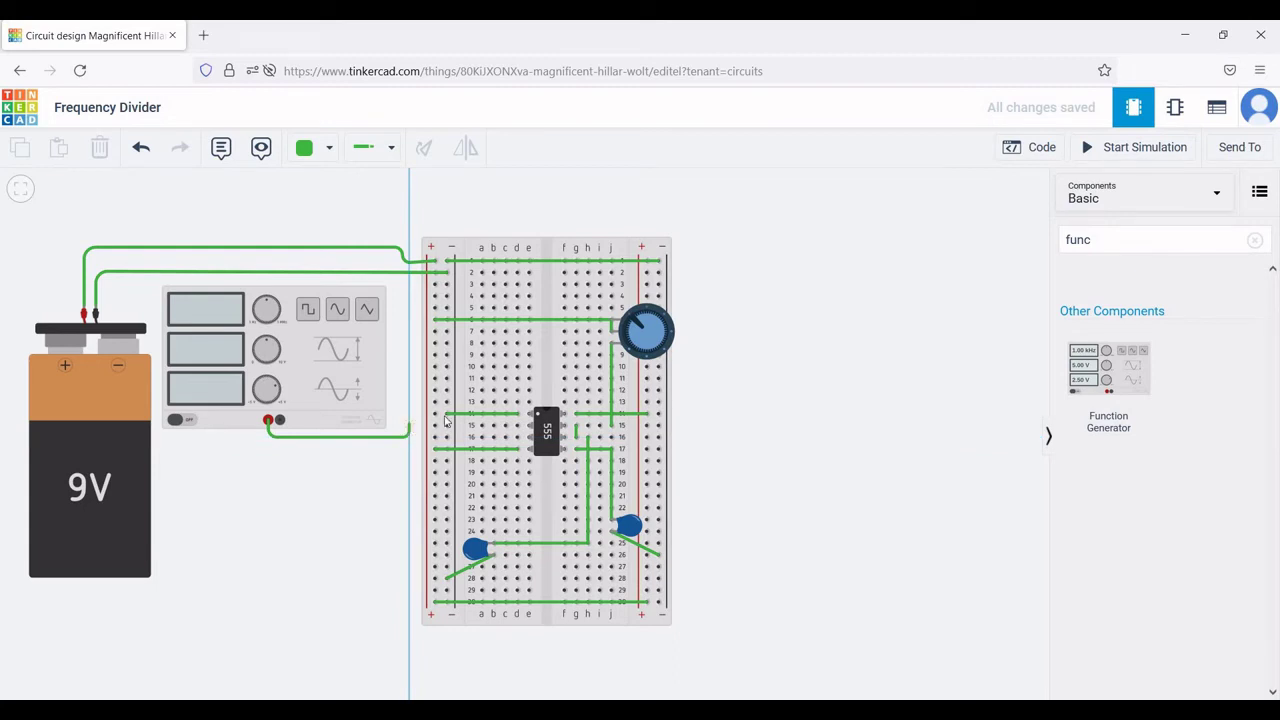
click(516, 428)
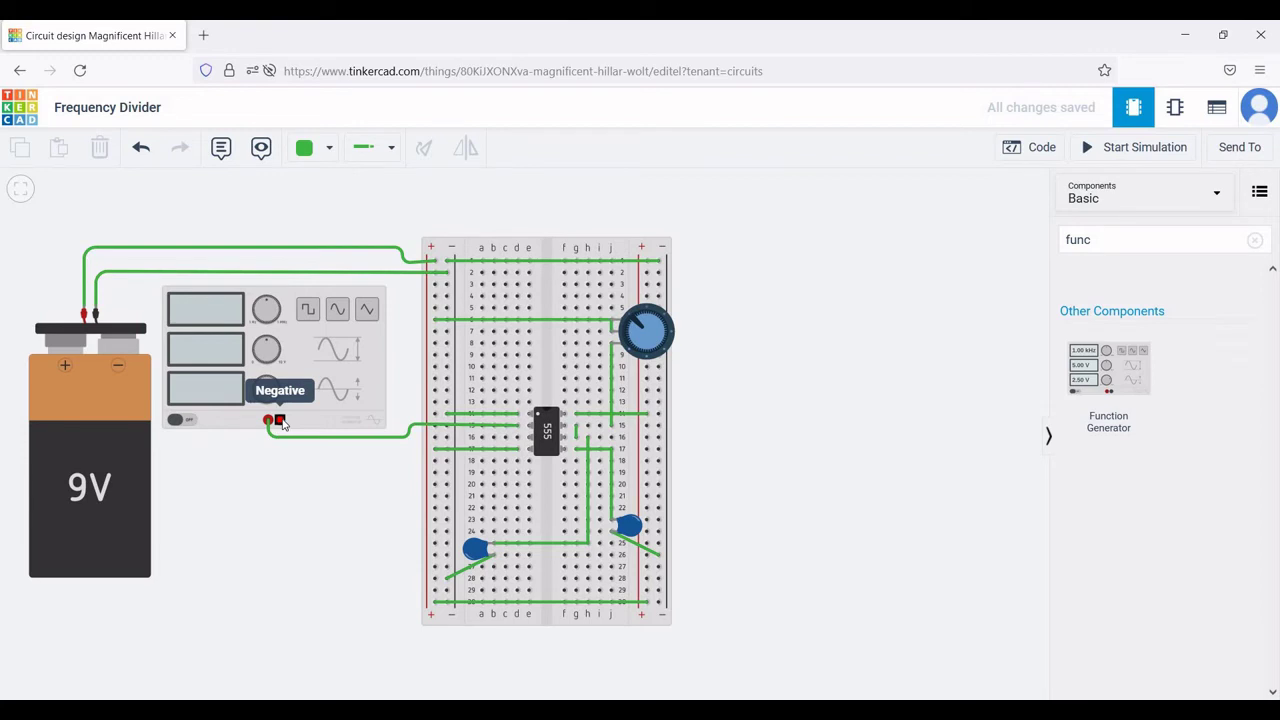
- Route the generator's negative output wire with bends to the left power rail
click(281, 420)
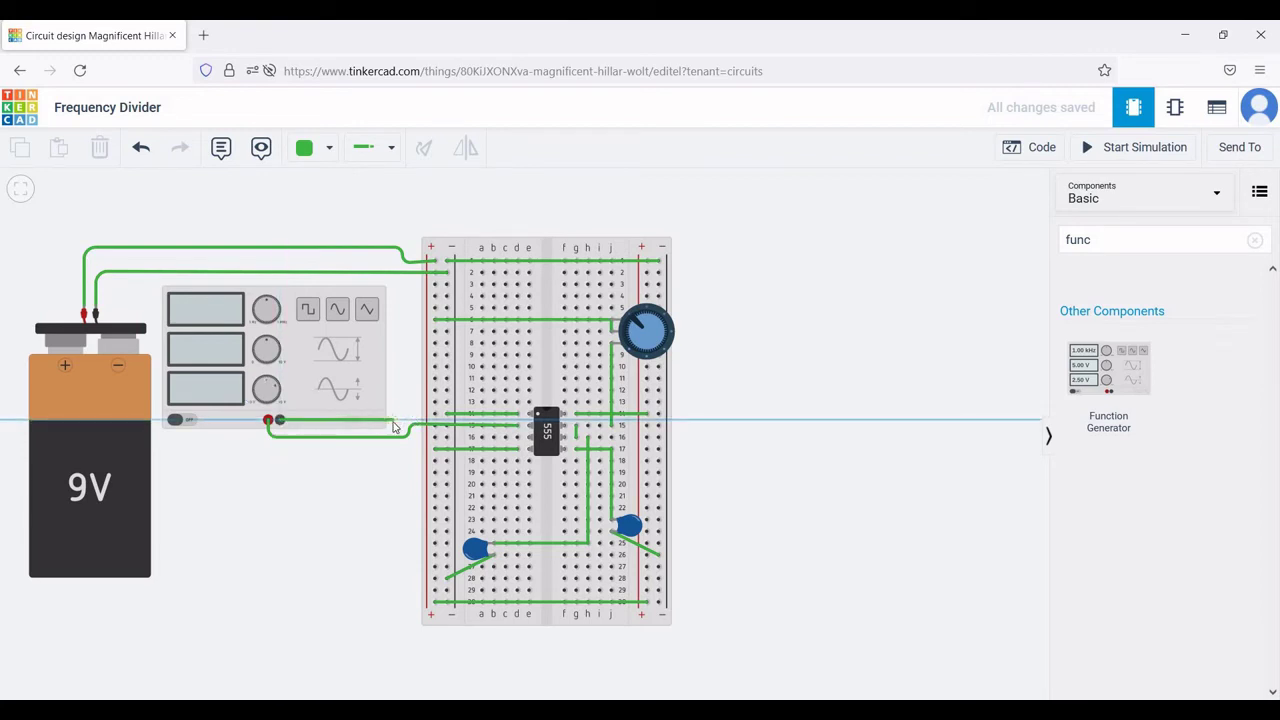
click(392, 420)
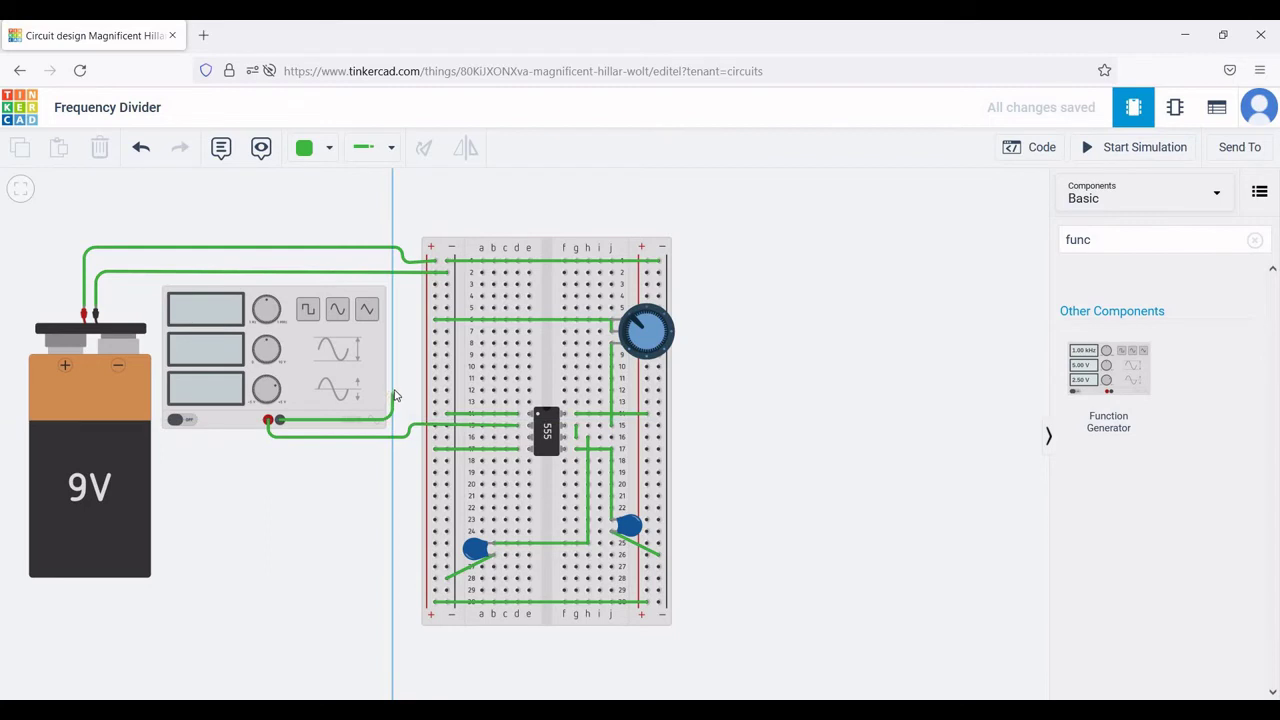
click(394, 392)
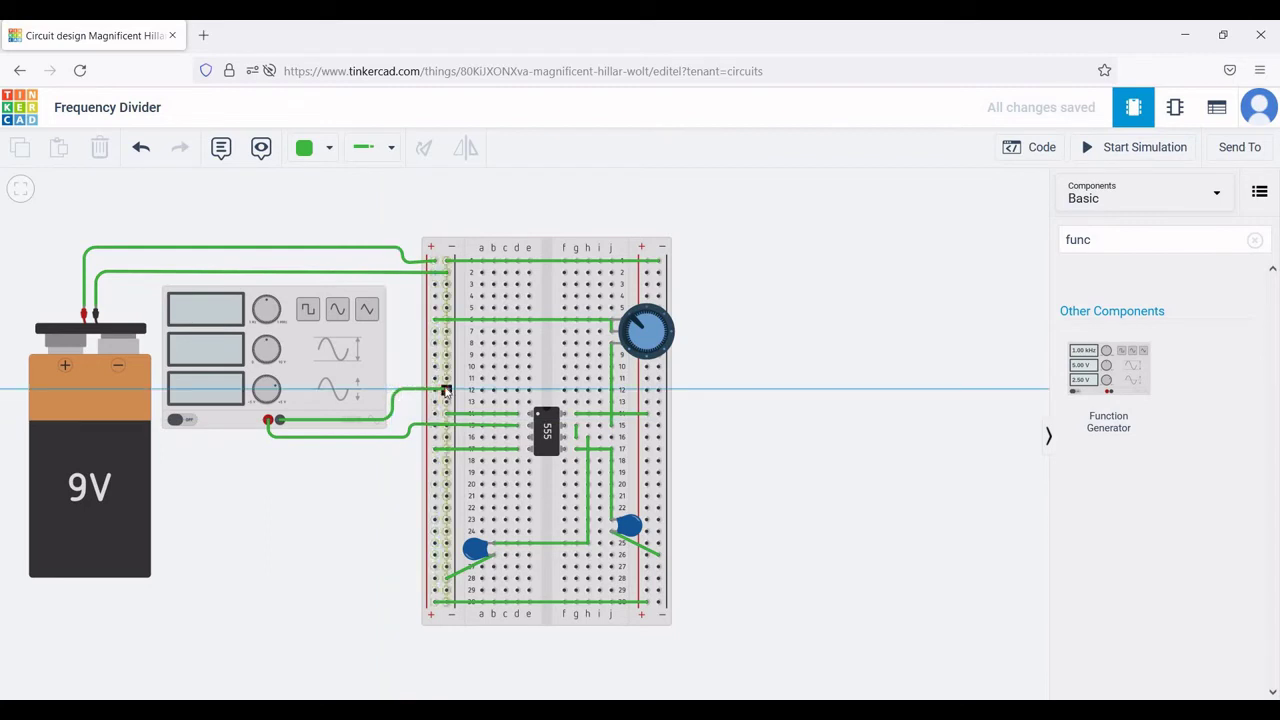
click(447, 391)
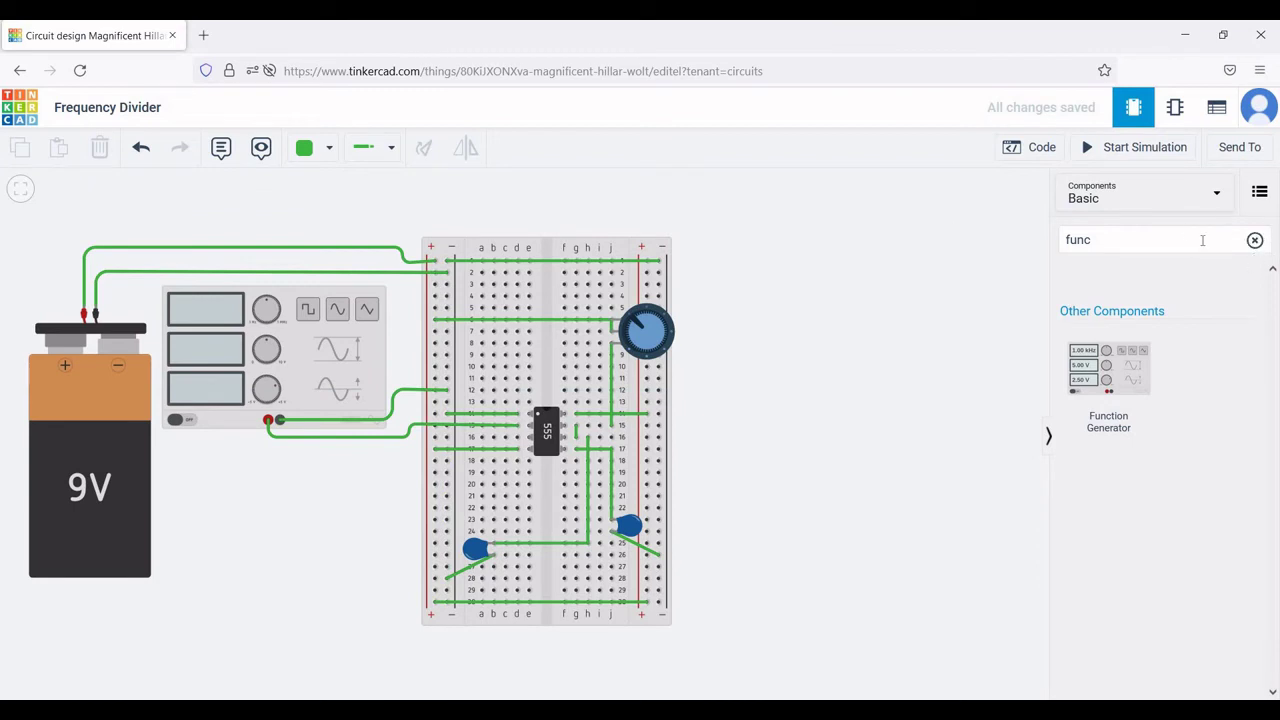
click(1254, 240)
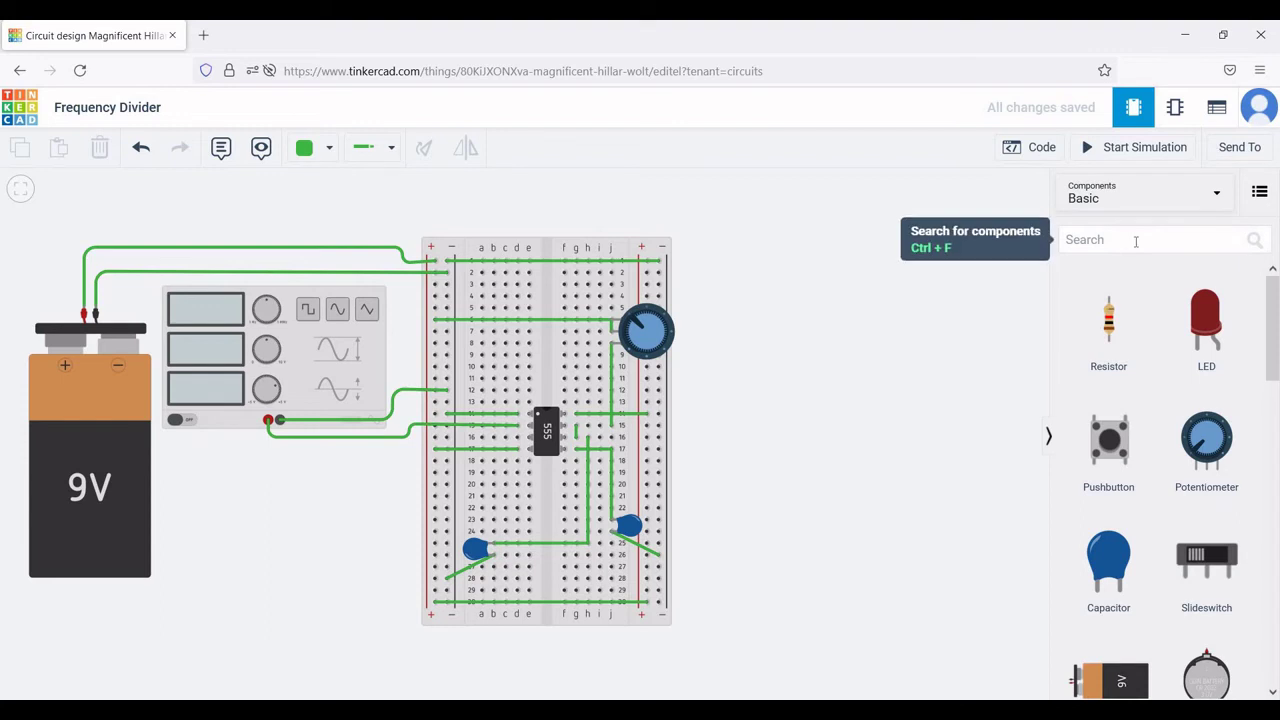
- Search 'os' and place an Oscilloscope right of the breadboard
click(1135, 241)
text(os)
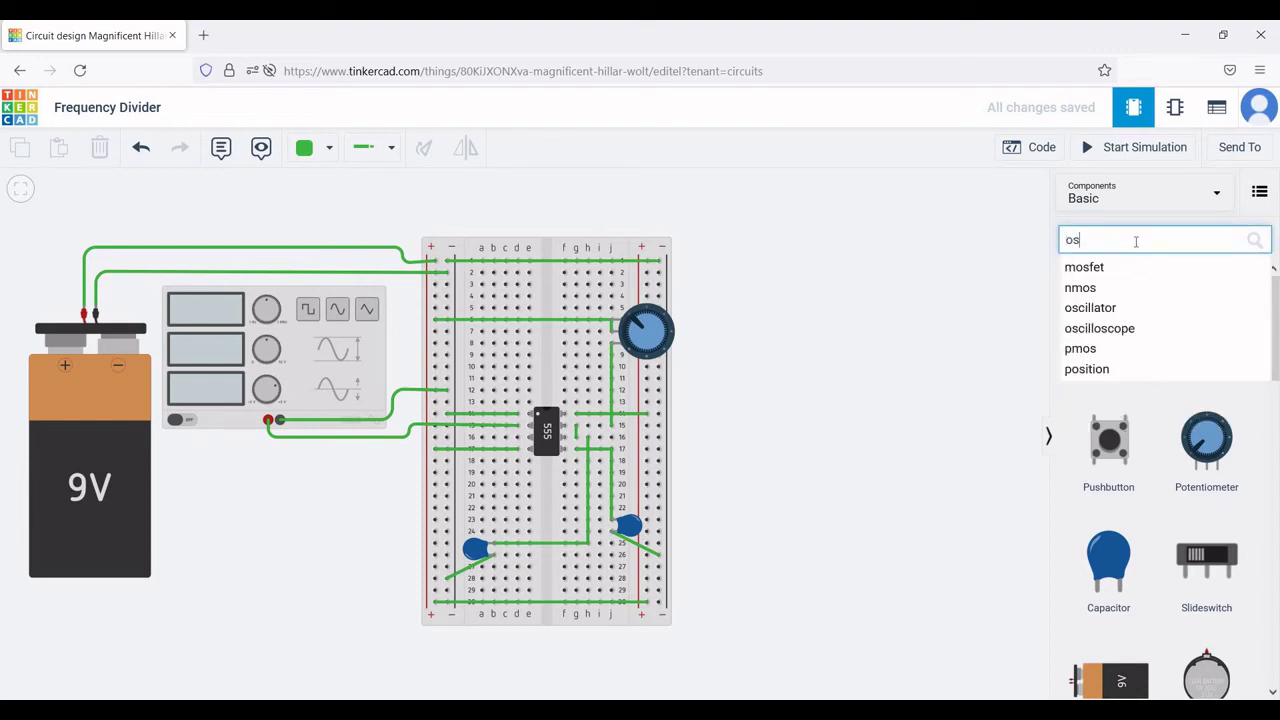
click(1106, 328)
drag(1108, 362, 872, 460)
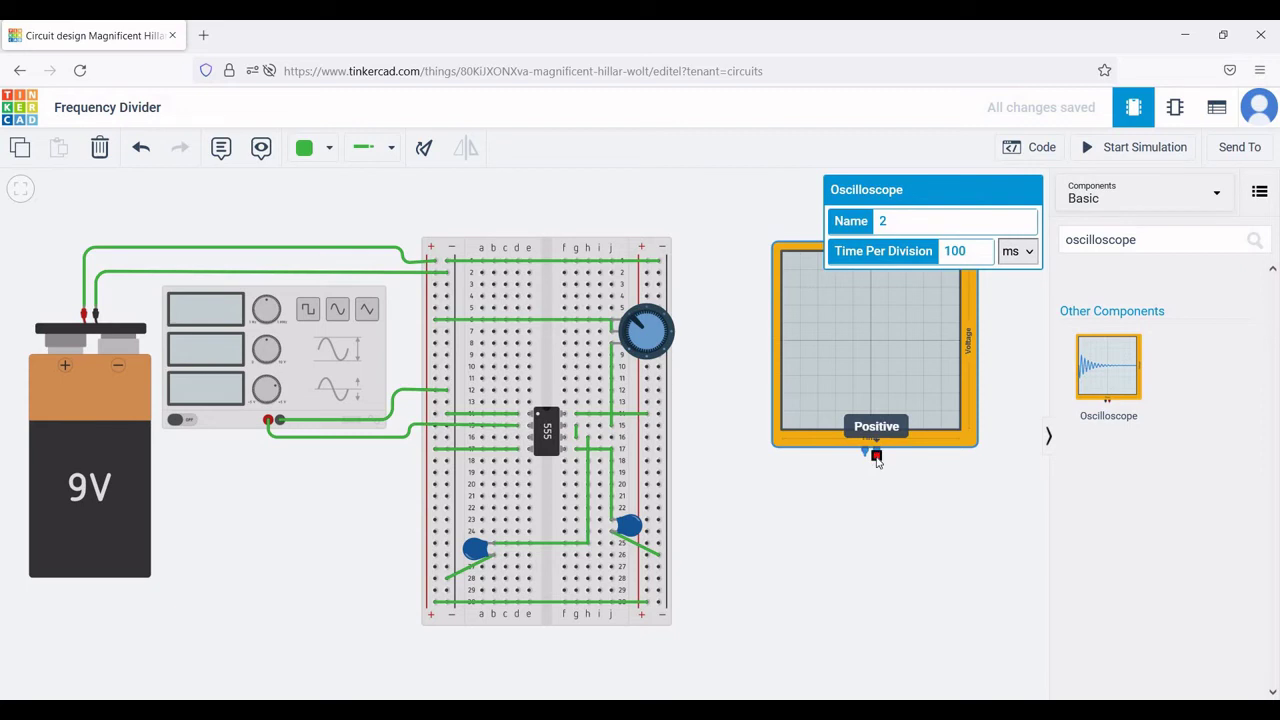
- Wire the oscilloscope's positive probe under the board to row 16, negative to the right rail
click(876, 456)
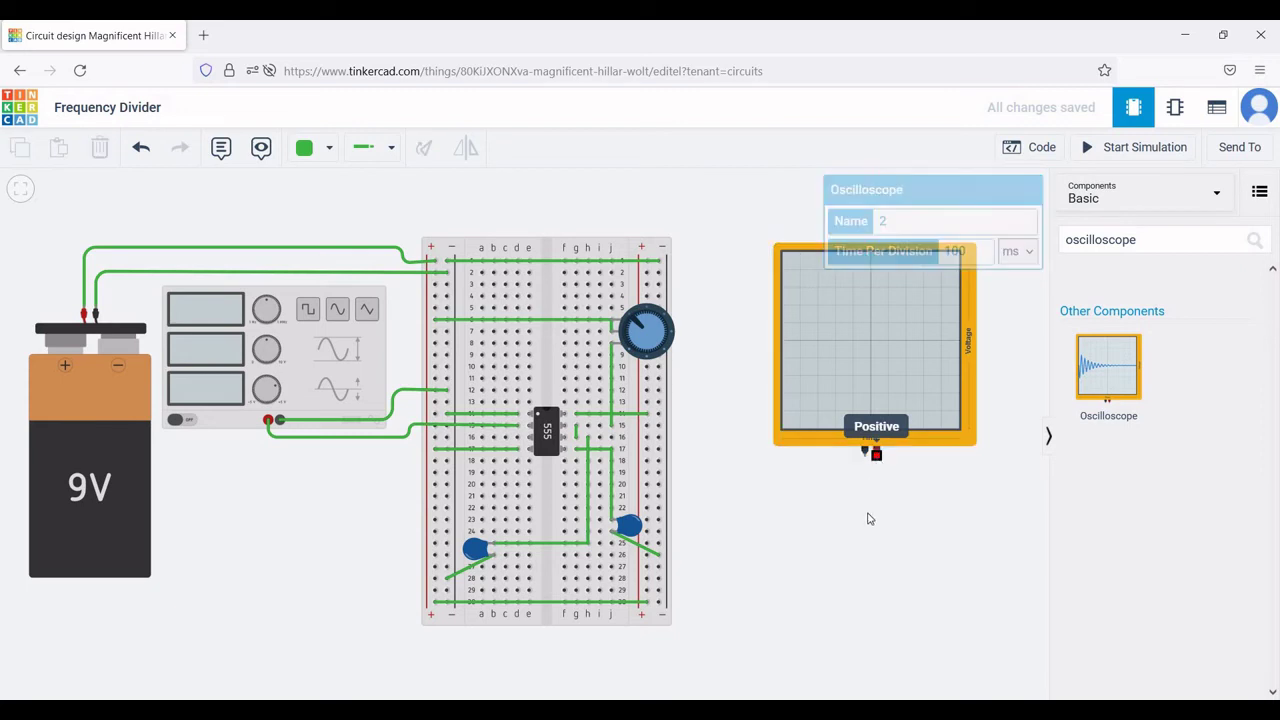
click(877, 665)
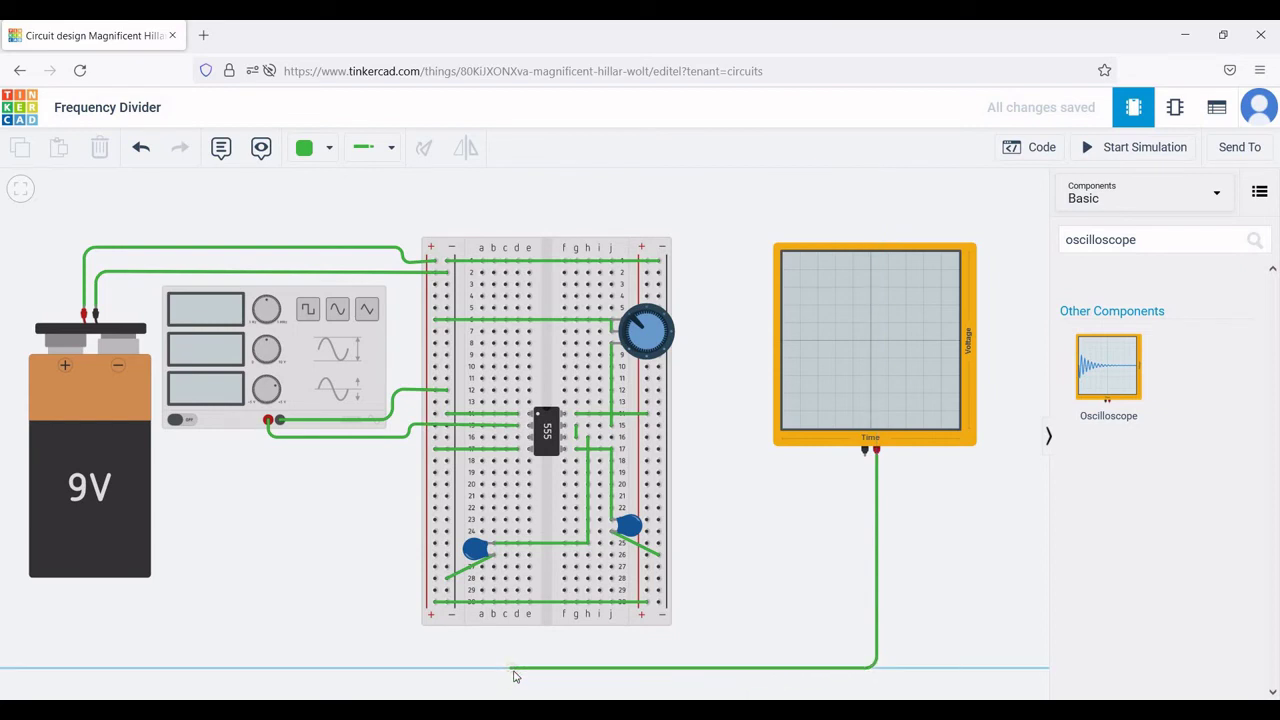
click(513, 667)
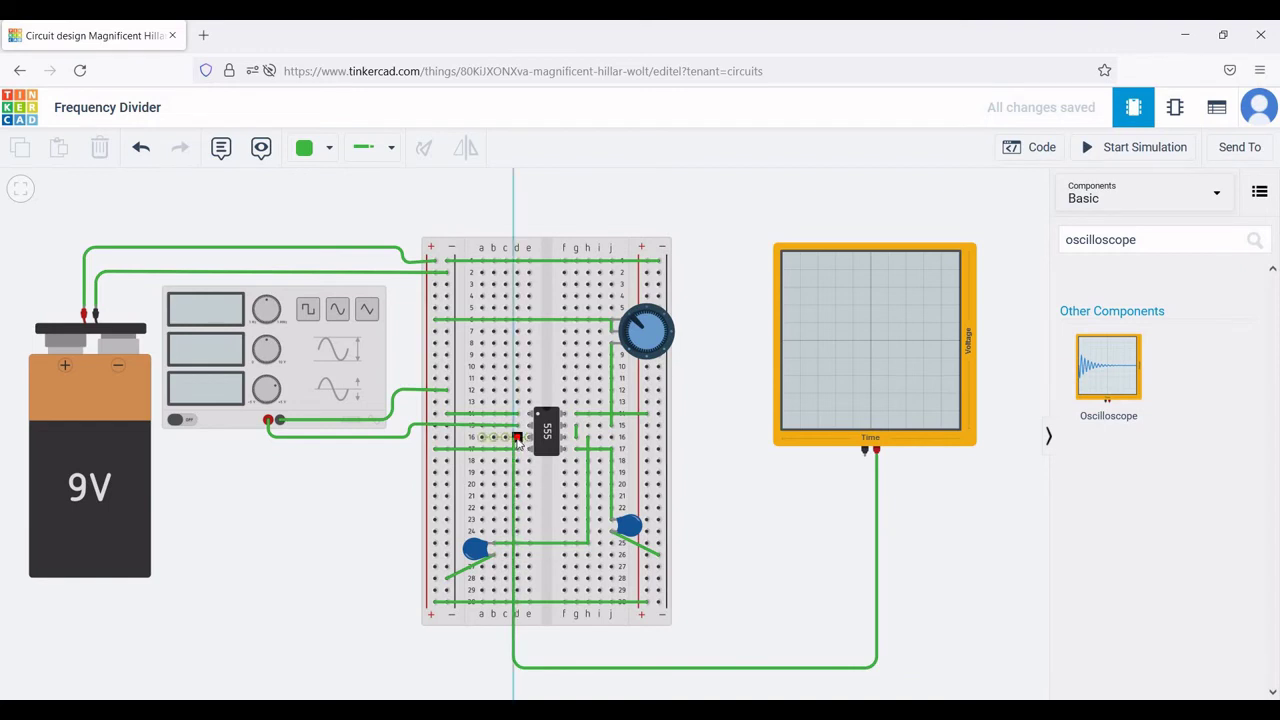
click(517, 438)
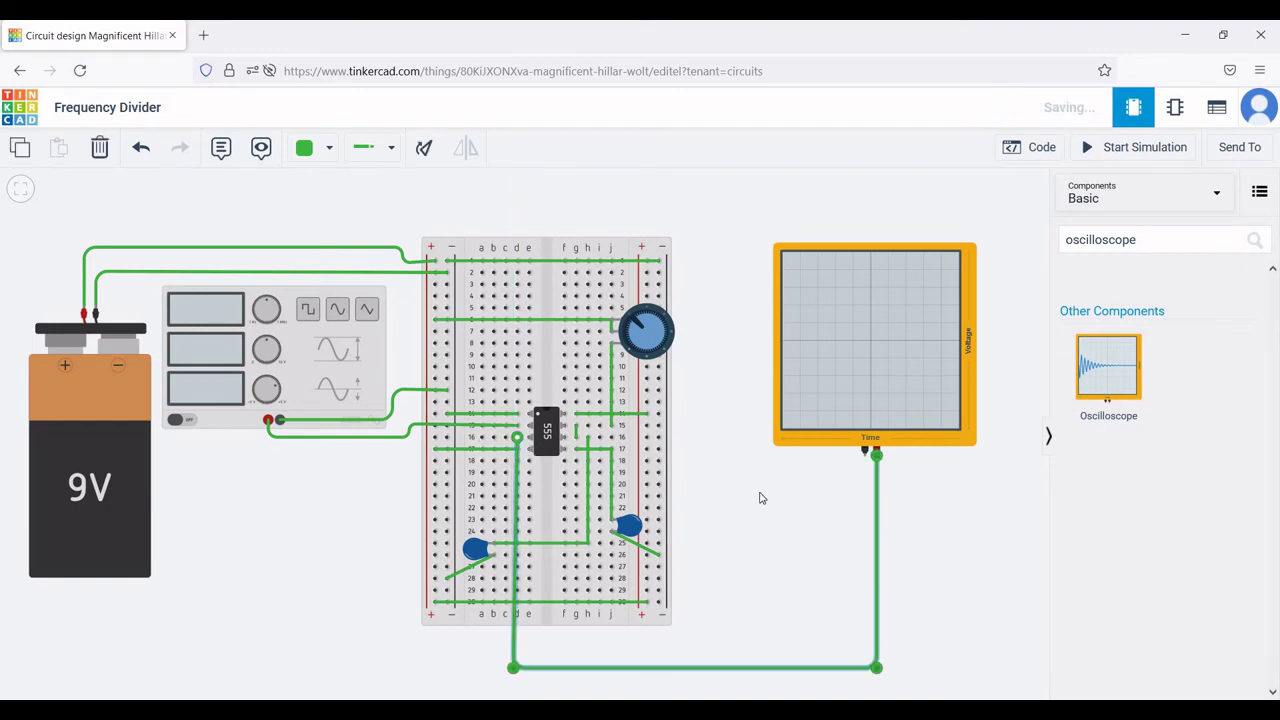
click(865, 451)
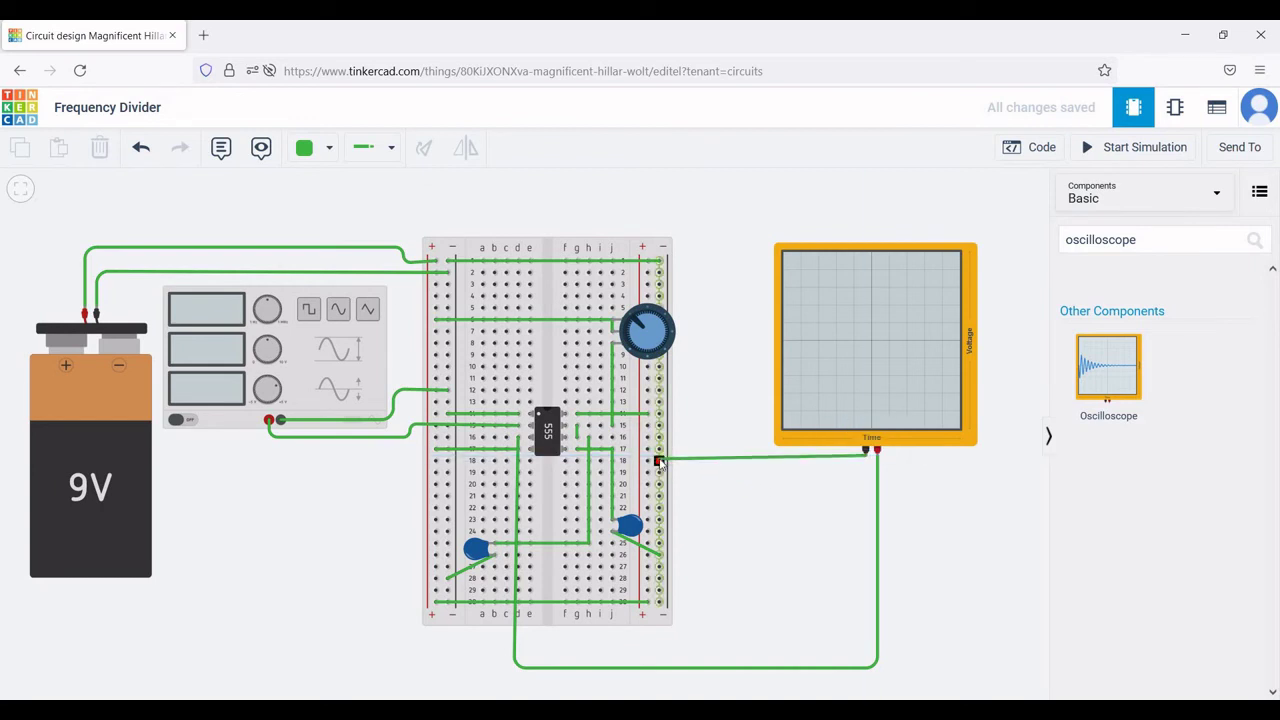
click(659, 461)
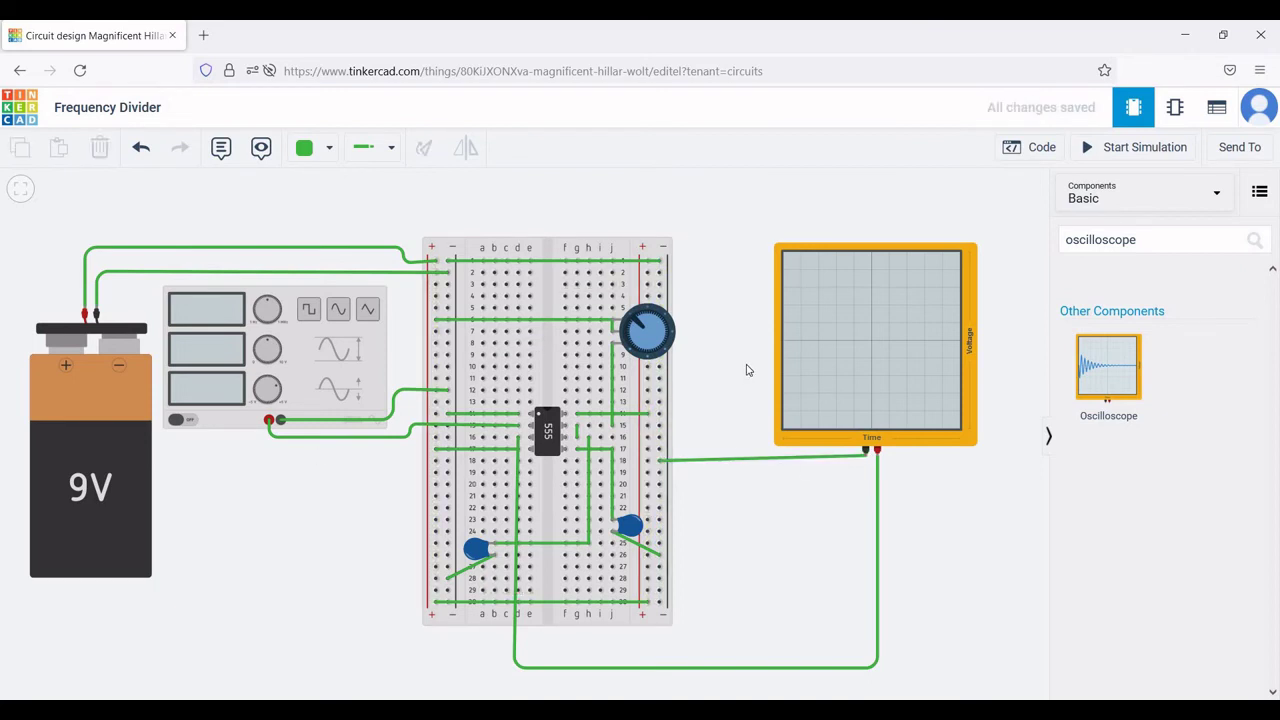
- Change the oscilloscope's time-per-division unit in its settings
click(875, 310)
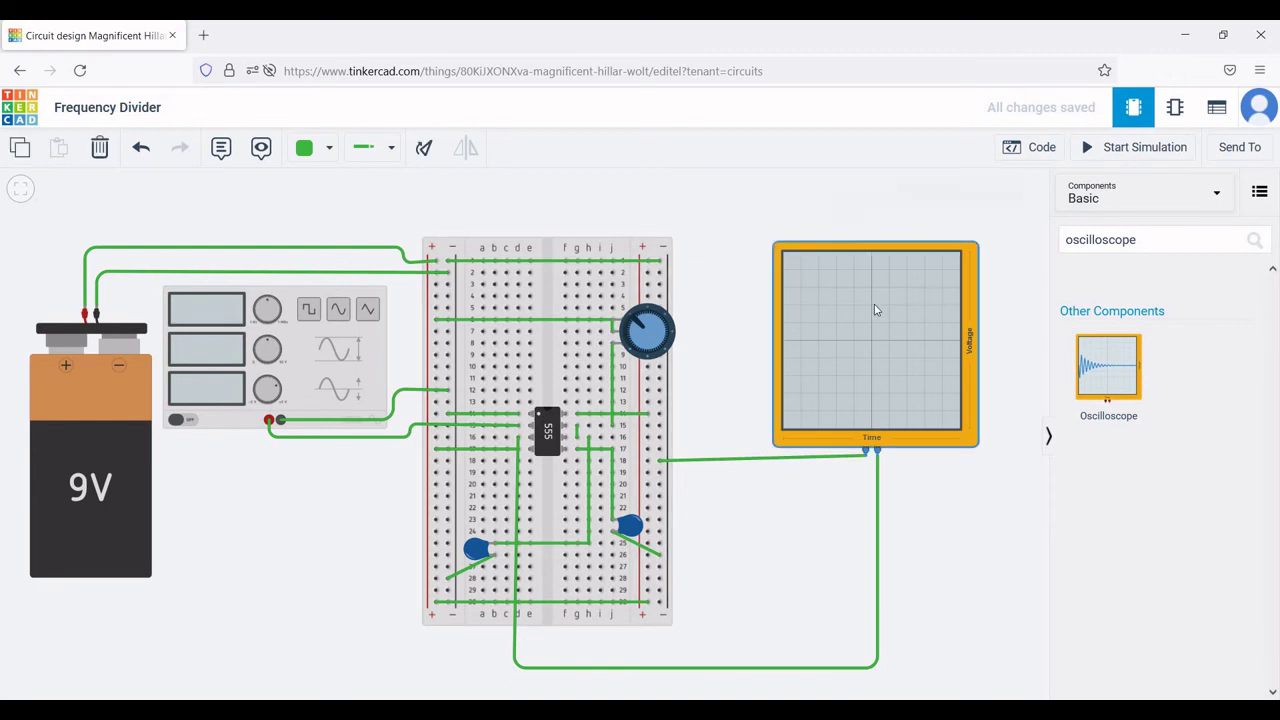
click(1024, 257)
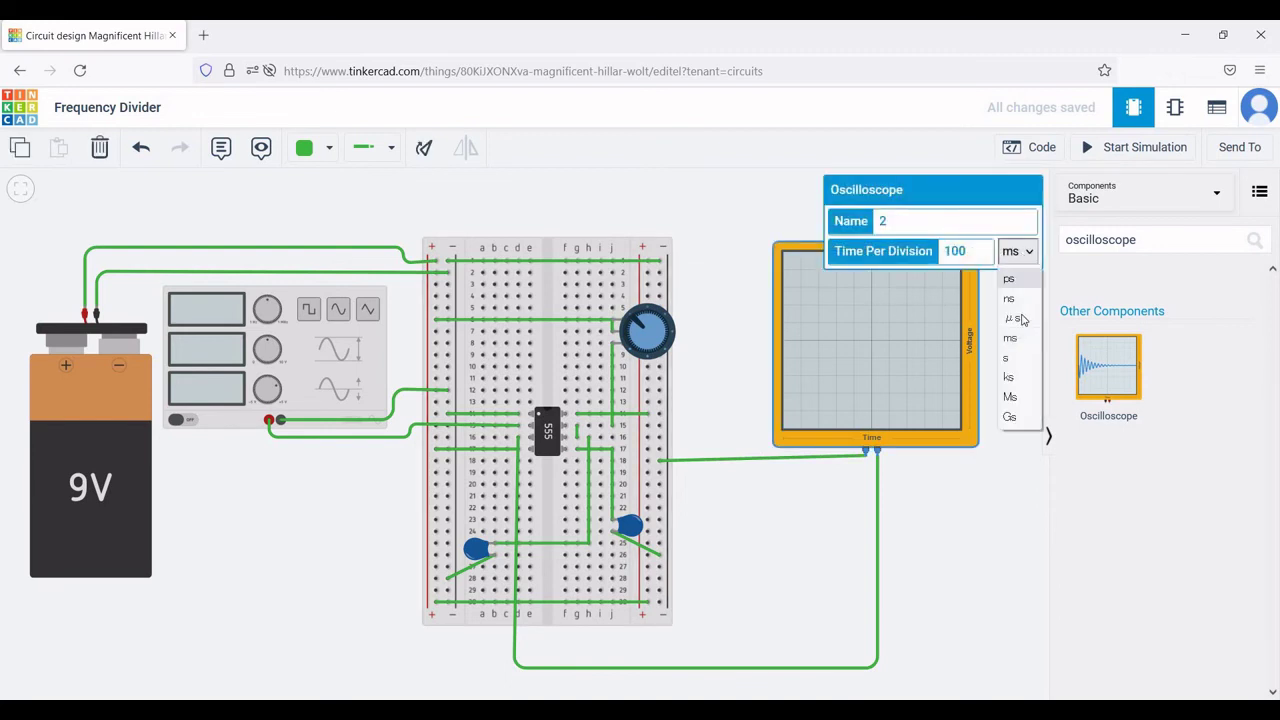
click(1018, 320)
click(985, 480)
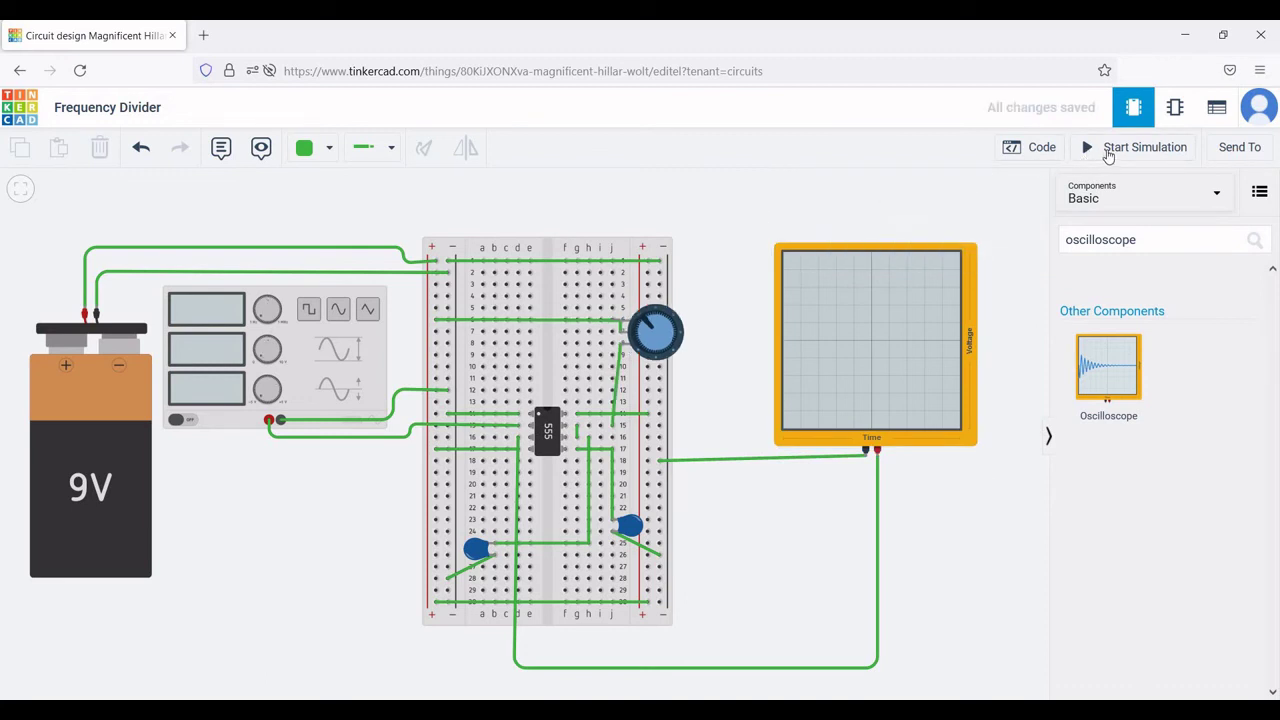
- Start the simulation and turn the potentiometer knob clockwise until a square wave appears
click(1108, 155)
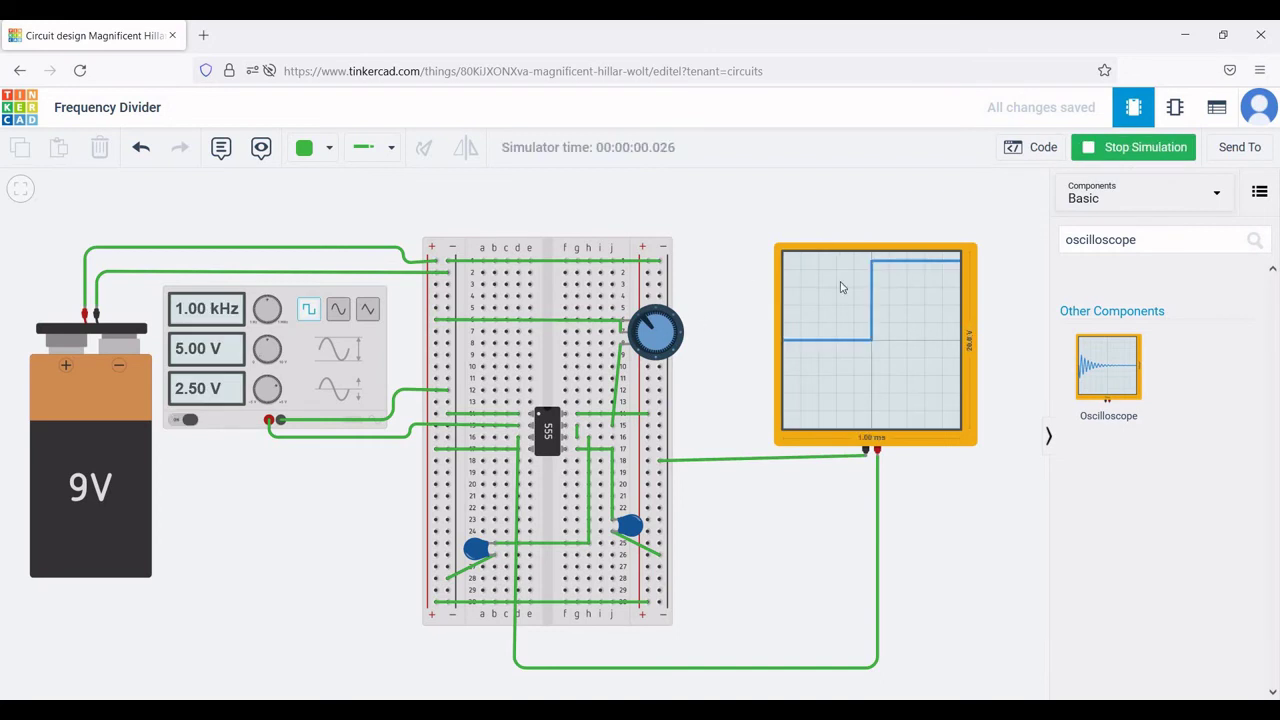
click(656, 320)
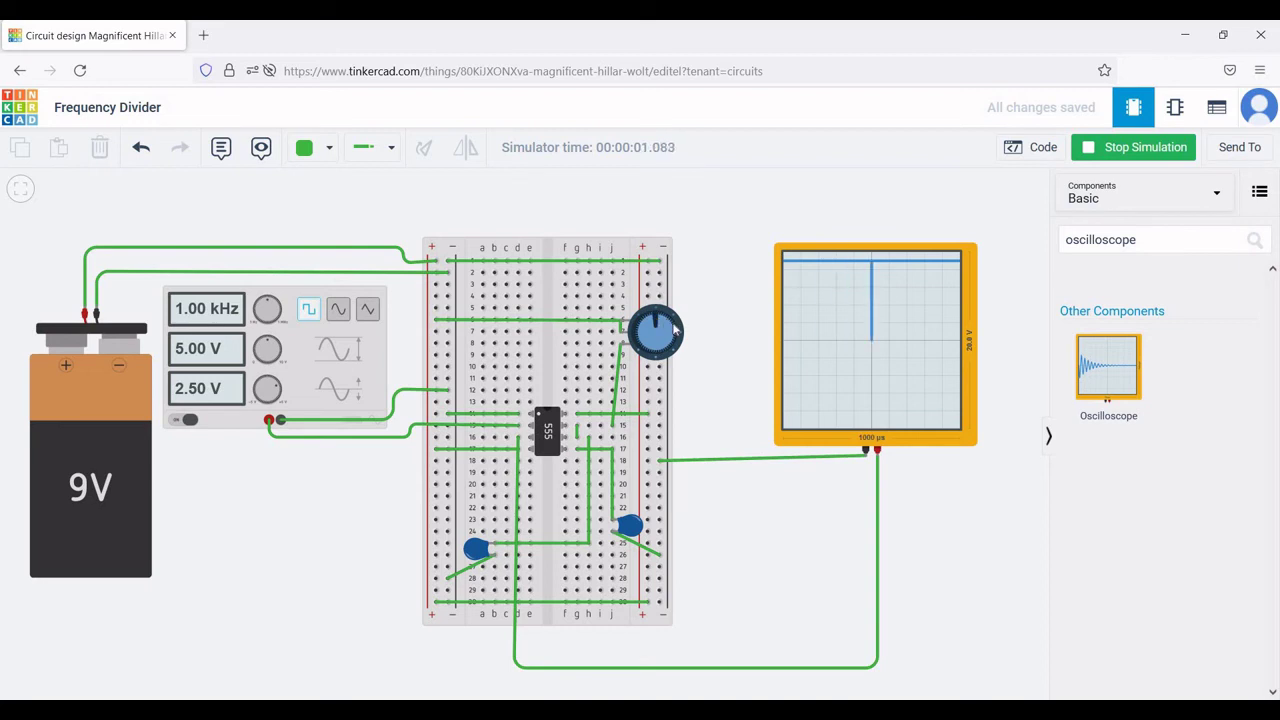
mouse_move(673, 330)
mouse_down()
mouse_move(667, 350)
mouse_move(676, 341)
mouse_move(653, 356)
mouse_move(652, 345)
mouse_up()
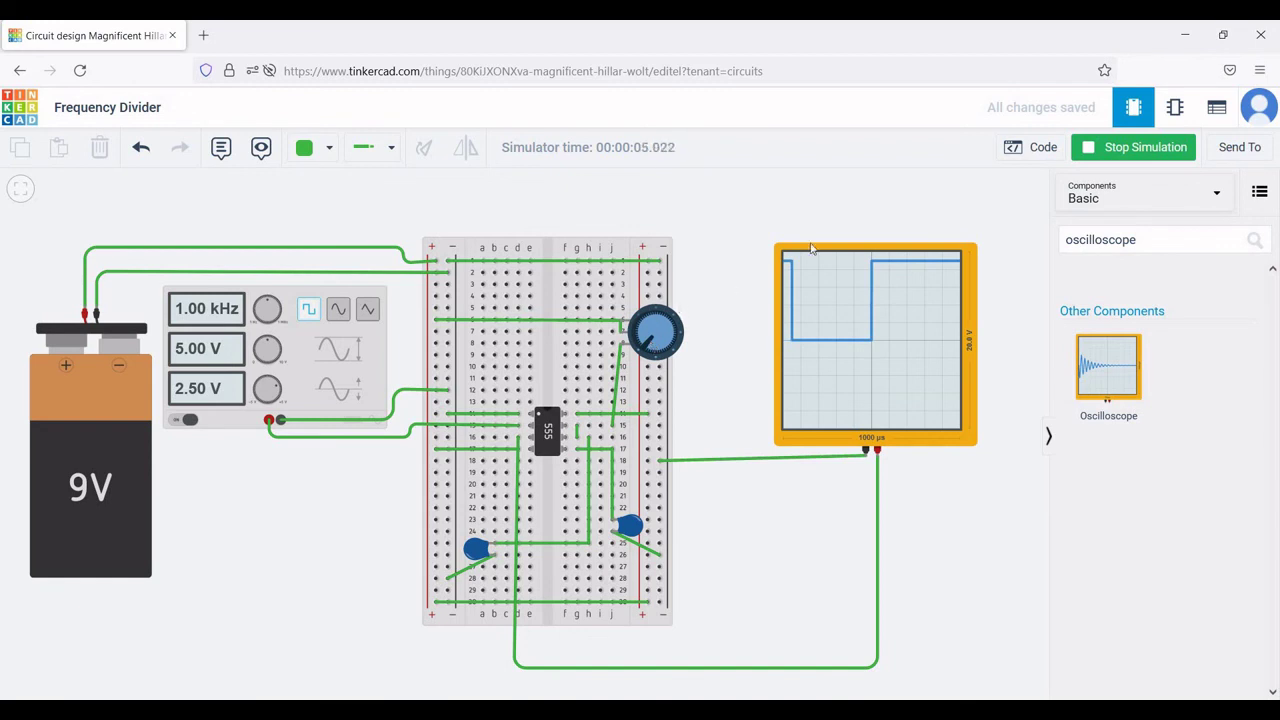
- Stop the simulation and start it again
click(1127, 152)
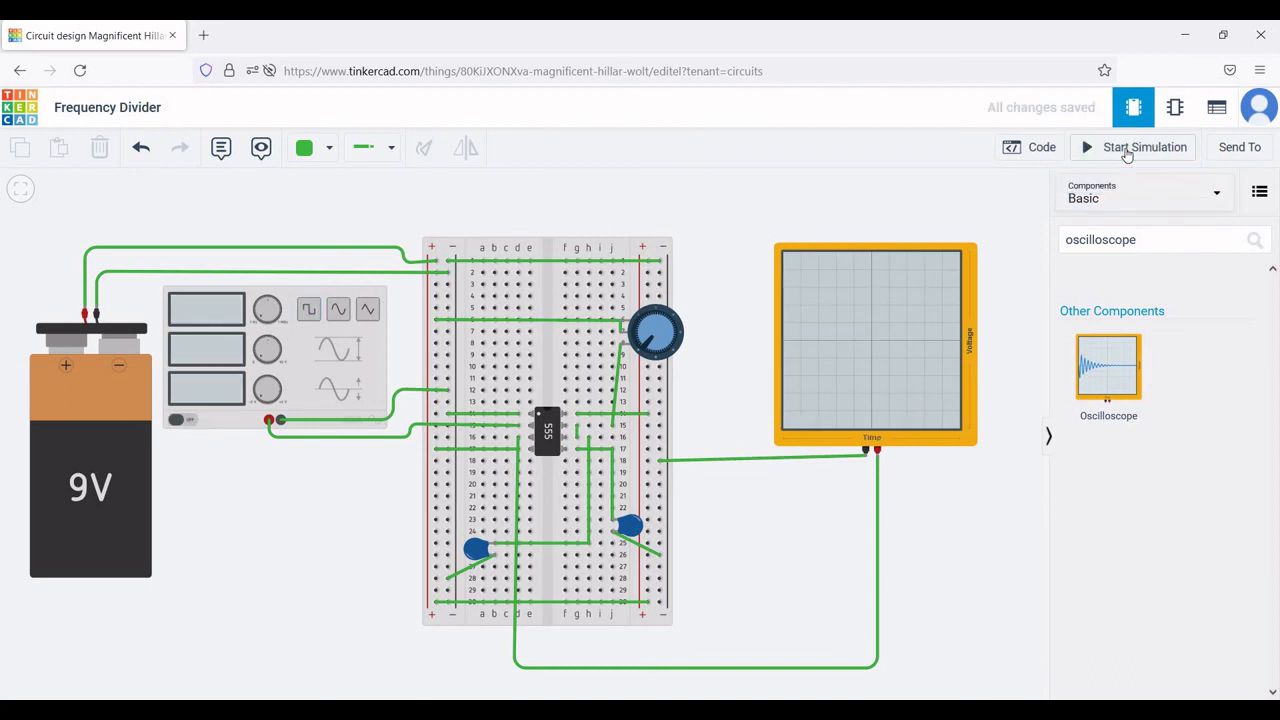
click(1127, 152)
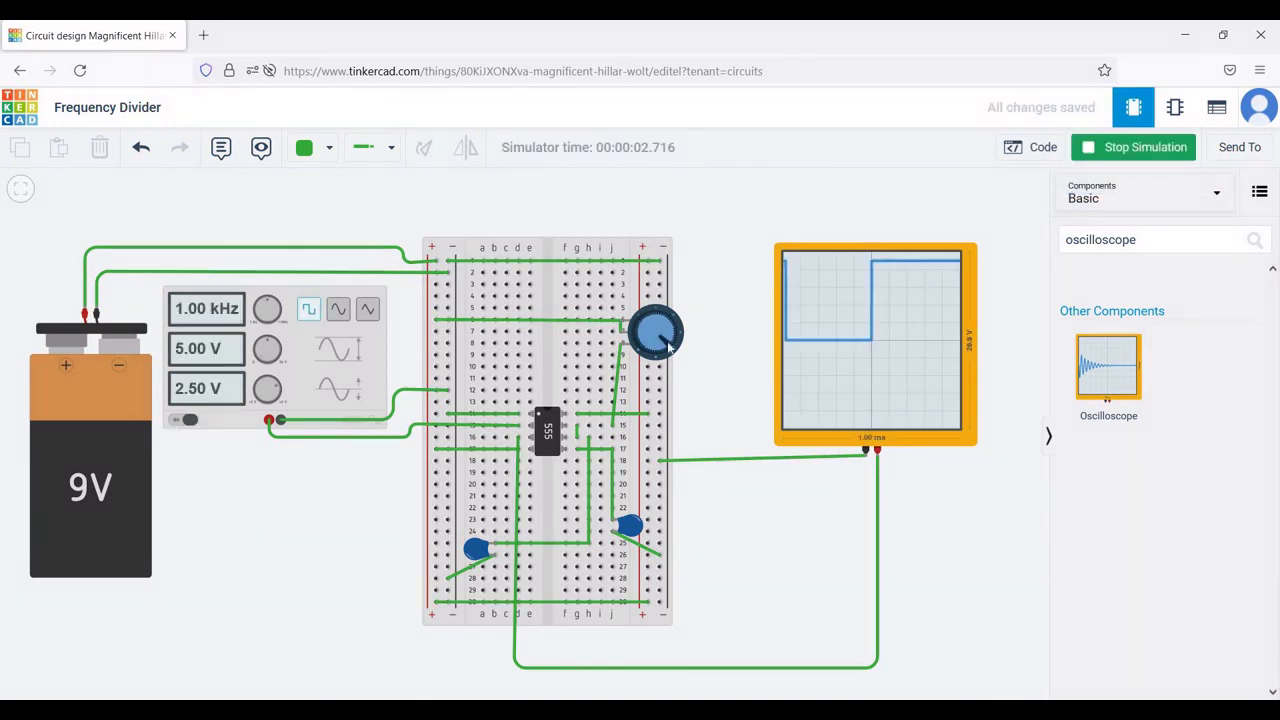